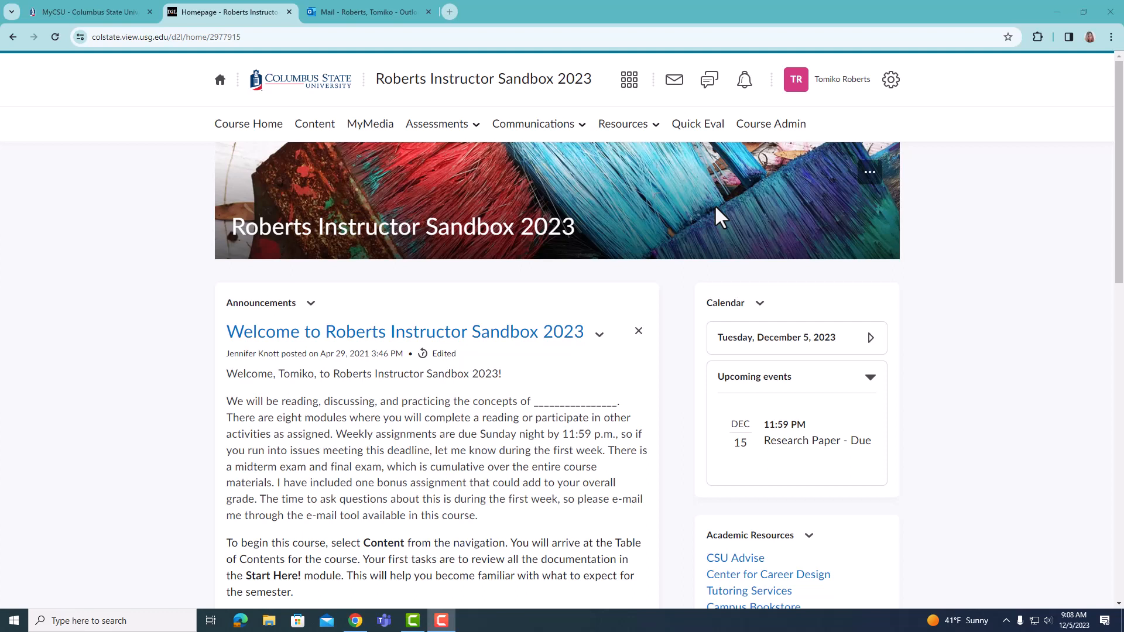
Step: View the options for uploading or creating items in Module 1 of the course content
{"action": "left_click", "coordinate": [324, 137]}
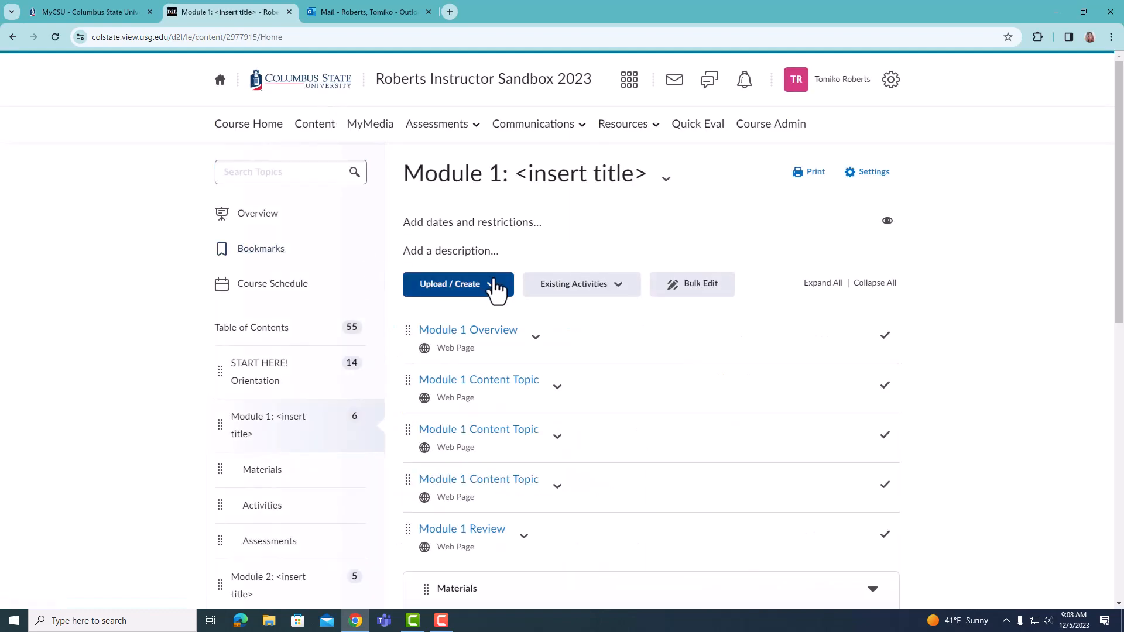
{"action": "left_click", "coordinate": [496, 293]}
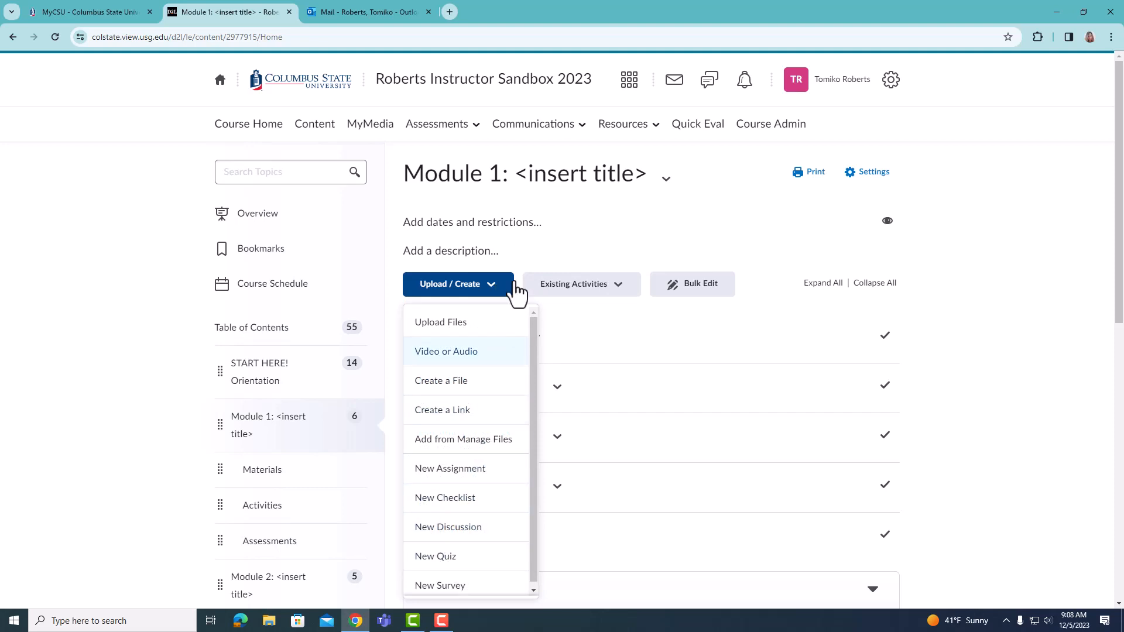
Step: Start a new quiz from the course's Quizzes area and name it "Quiz 3"
{"action": "left_click", "coordinate": [476, 130]}
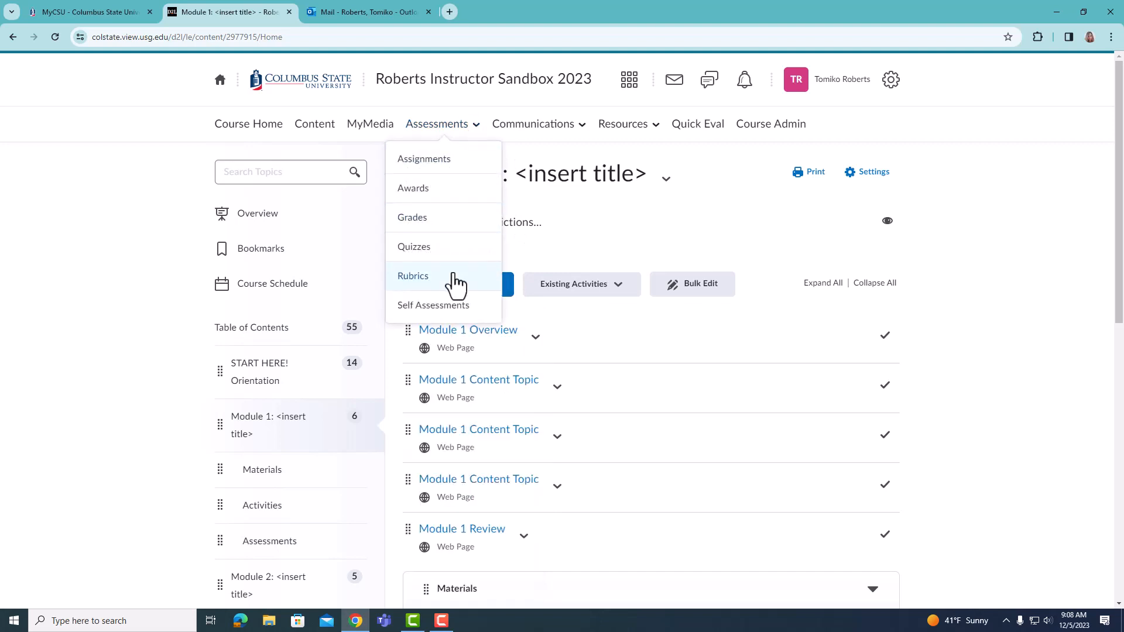
{"action": "left_click", "coordinate": [414, 246]}
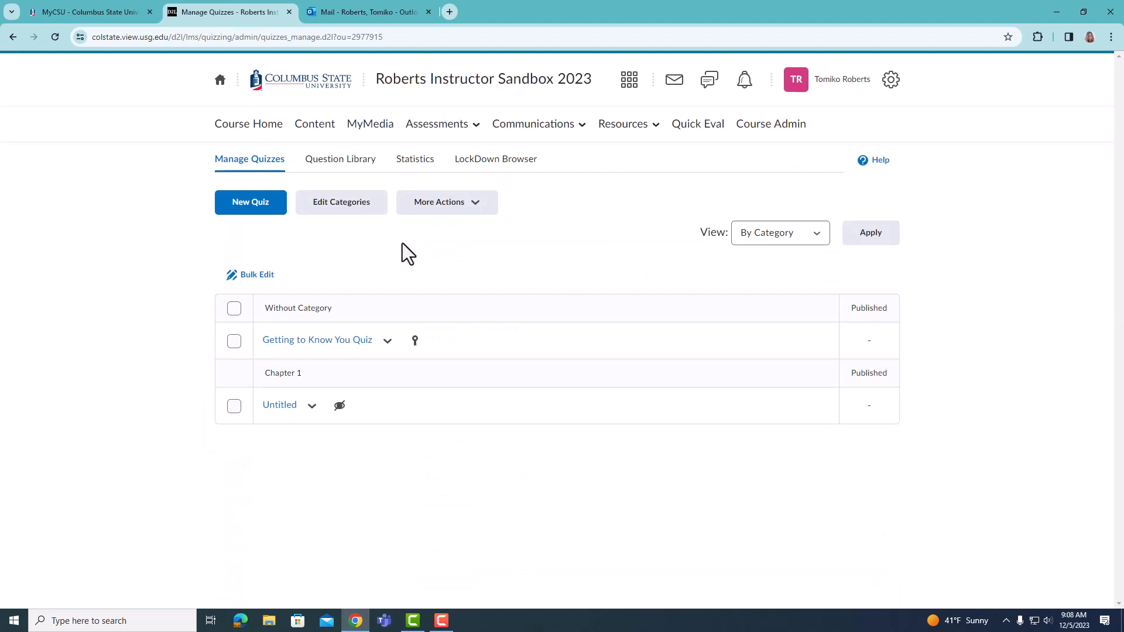
{"action": "left_click", "coordinate": [258, 215]}
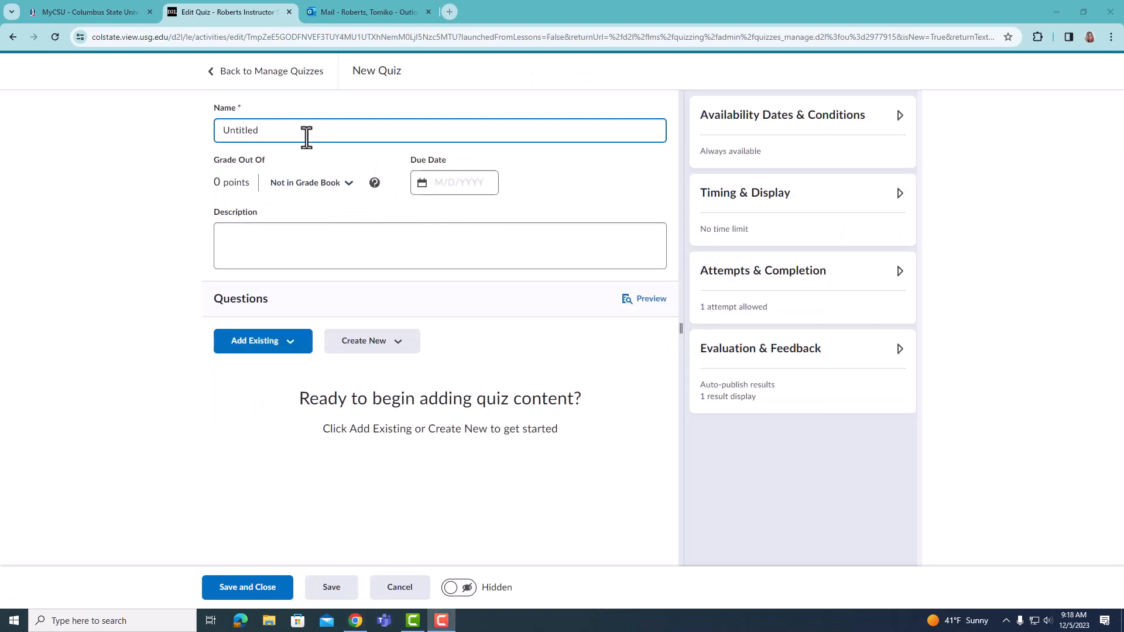
{"action": "left_click_drag", "start_coordinate": [281, 135], "coordinate": [193, 132]}
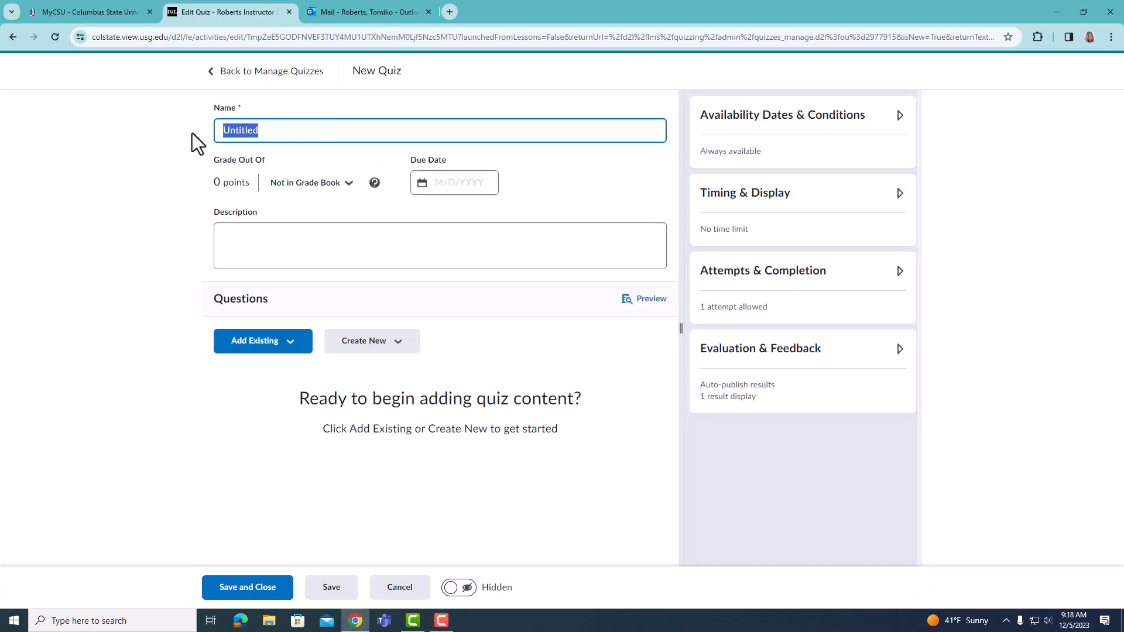
{"action": "type", "text": "Quiz 3"}
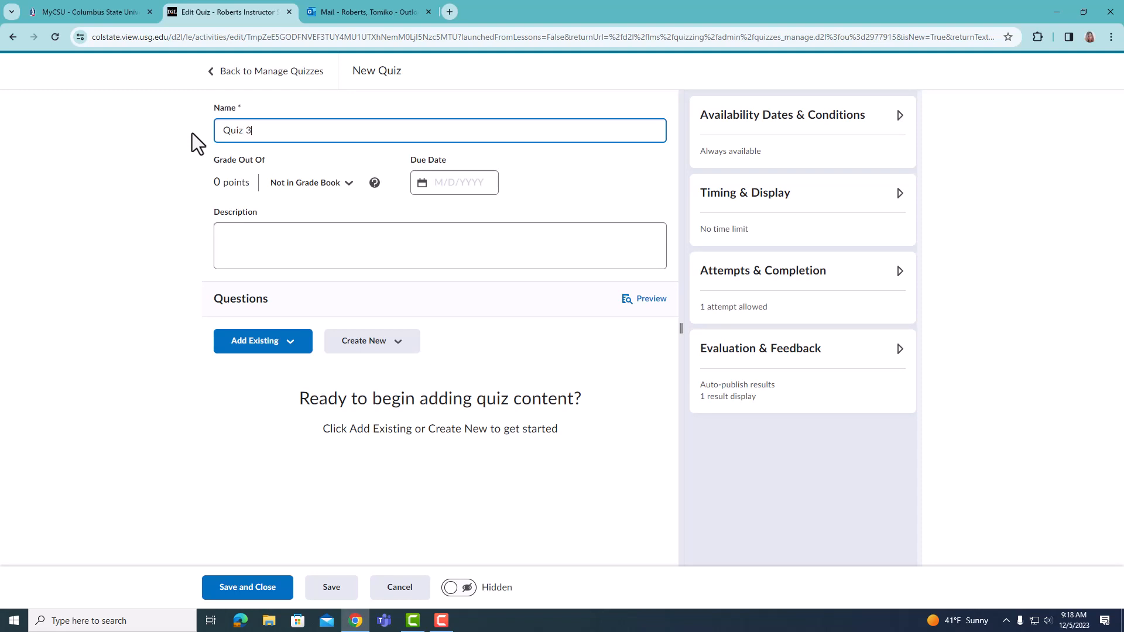
Step: Create and link a new grade item for the quiz and set the grade out of 10 points
{"action": "left_click", "coordinate": [284, 185]}
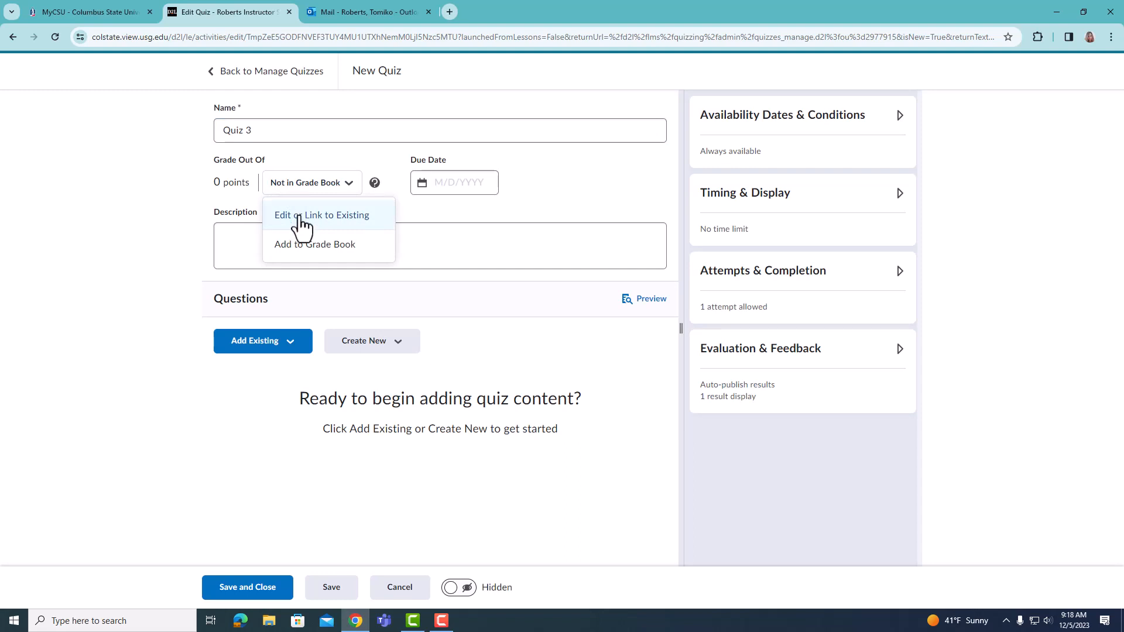
{"action": "left_click", "coordinate": [300, 217]}
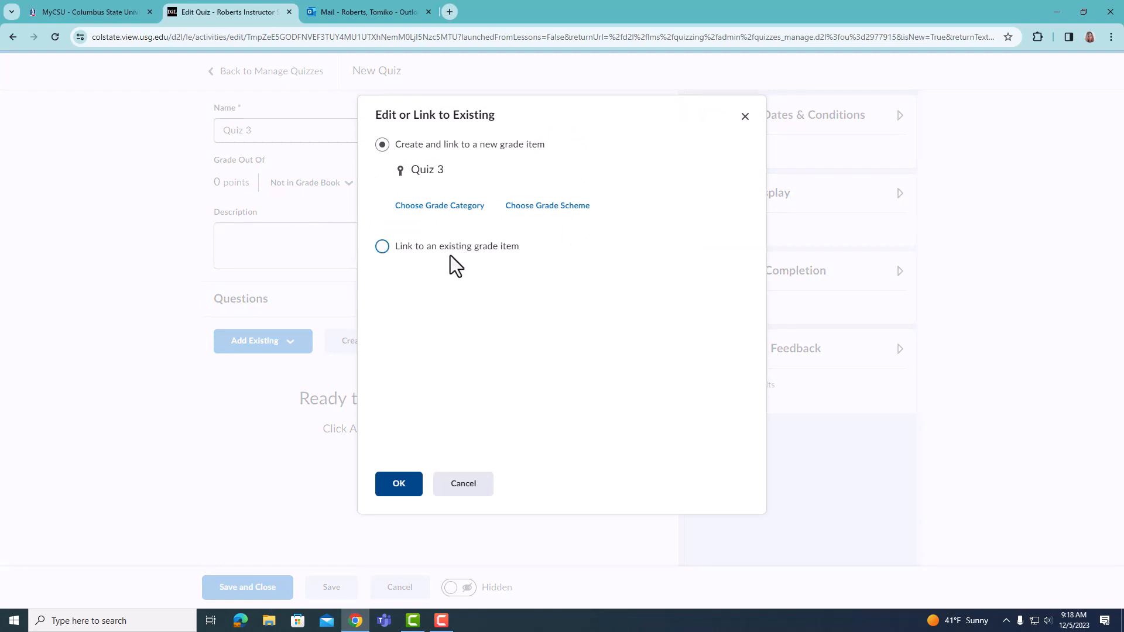
{"action": "left_click", "coordinate": [397, 490]}
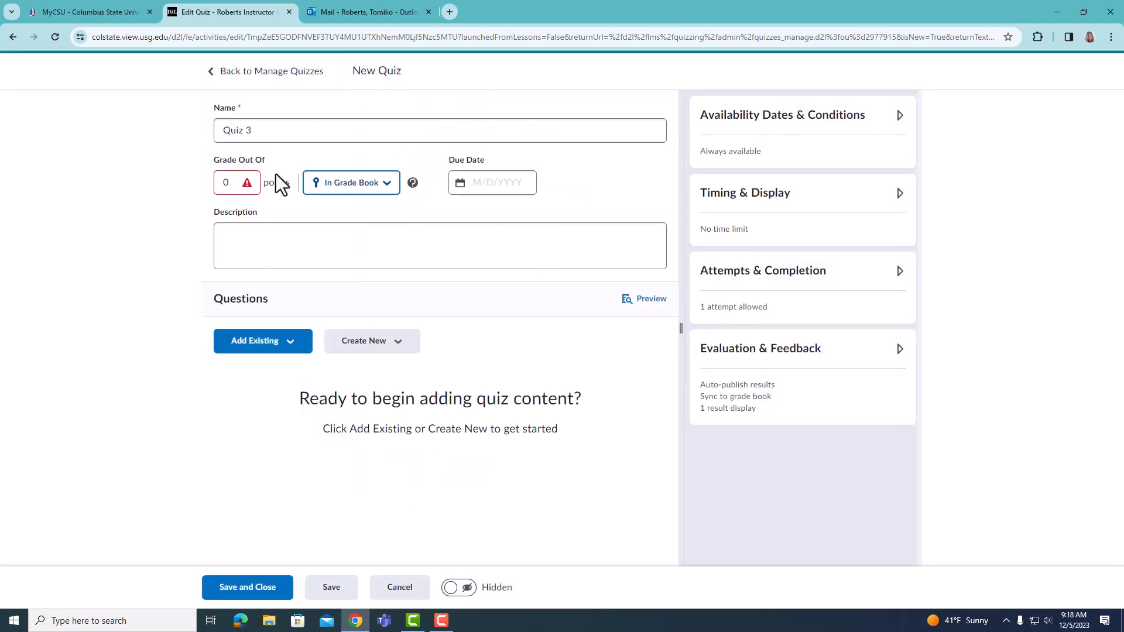
{"action": "left_click", "coordinate": [231, 188]}
{"action": "type", "text": "1"}
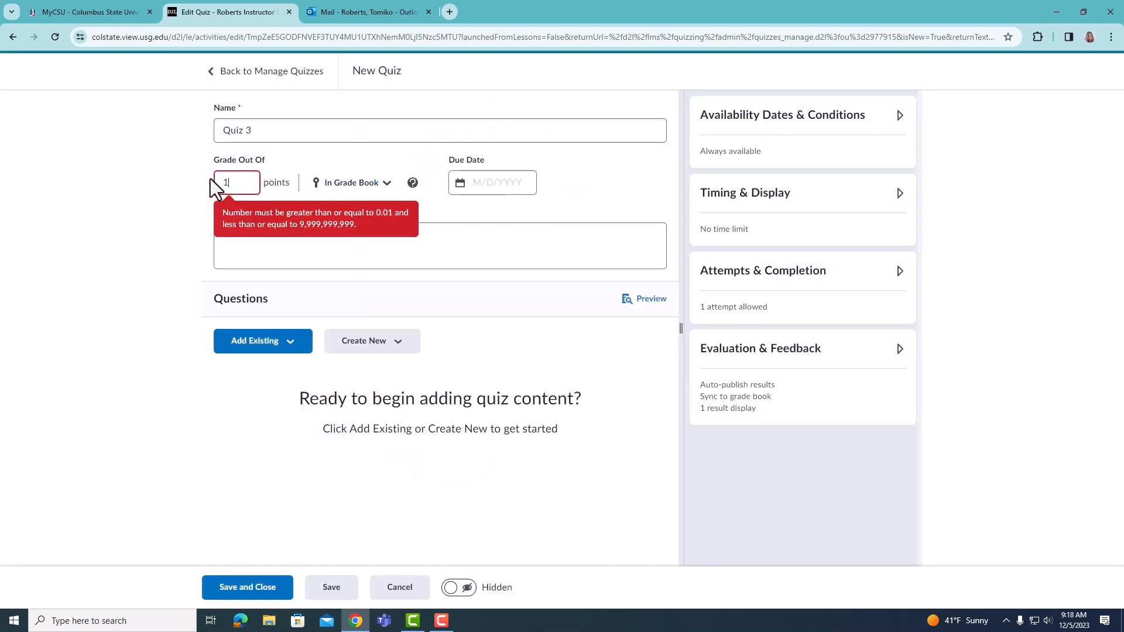
{"action": "type", "text": "0"}
{"action": "left_click", "coordinate": [588, 156]}
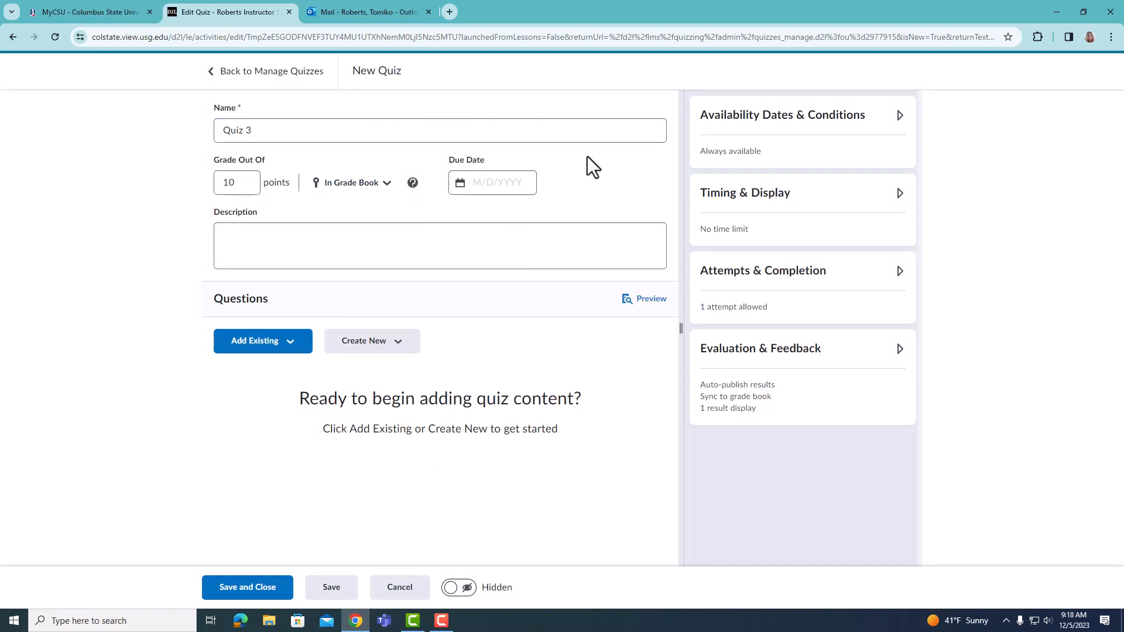
Step: Set the quiz's due date to 12/20/2023 and place the cursor in the description
{"action": "left_click", "coordinate": [500, 182]}
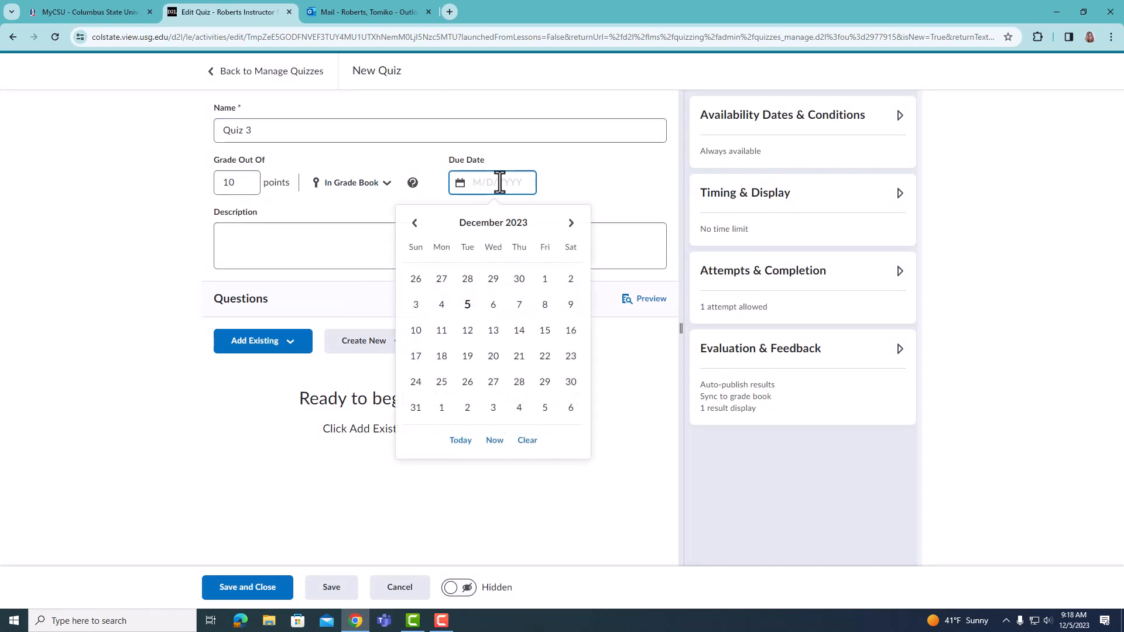
{"action": "left_click", "coordinate": [505, 357]}
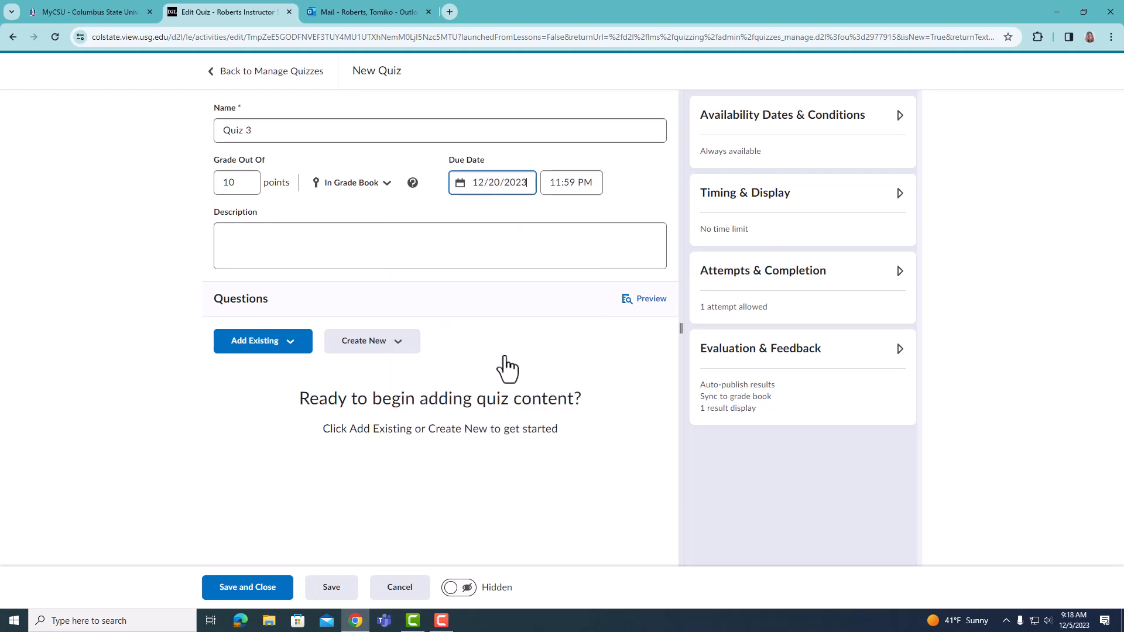
{"action": "left_click", "coordinate": [395, 249]}
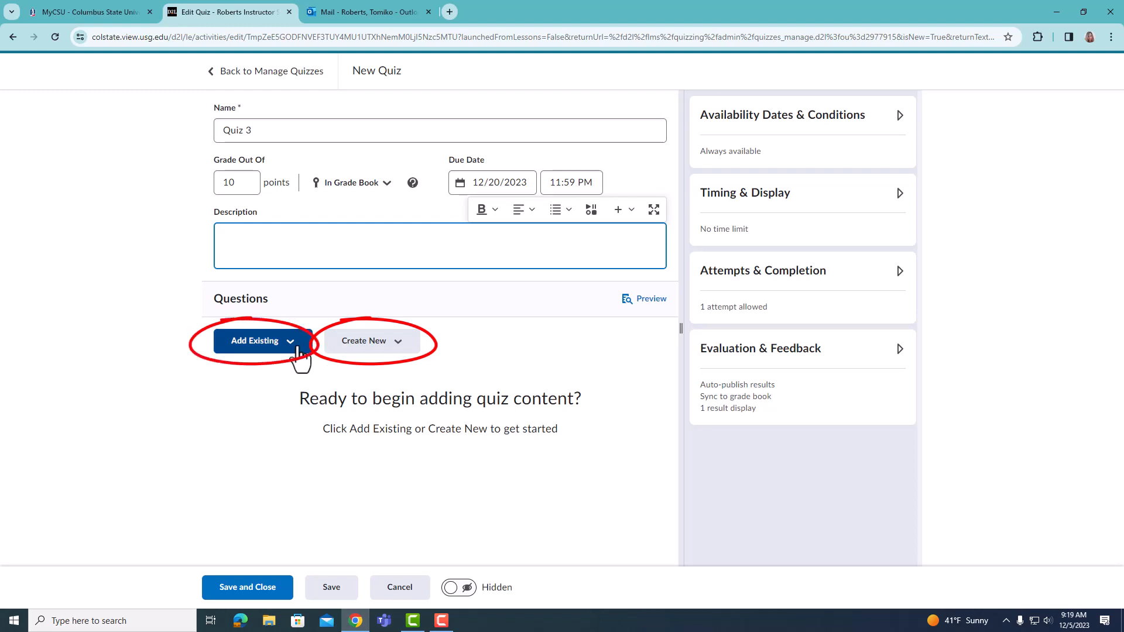
Step: Review the form and save options for a new multiple choice question, and leave without saving one
{"action": "left_click", "coordinate": [408, 357]}
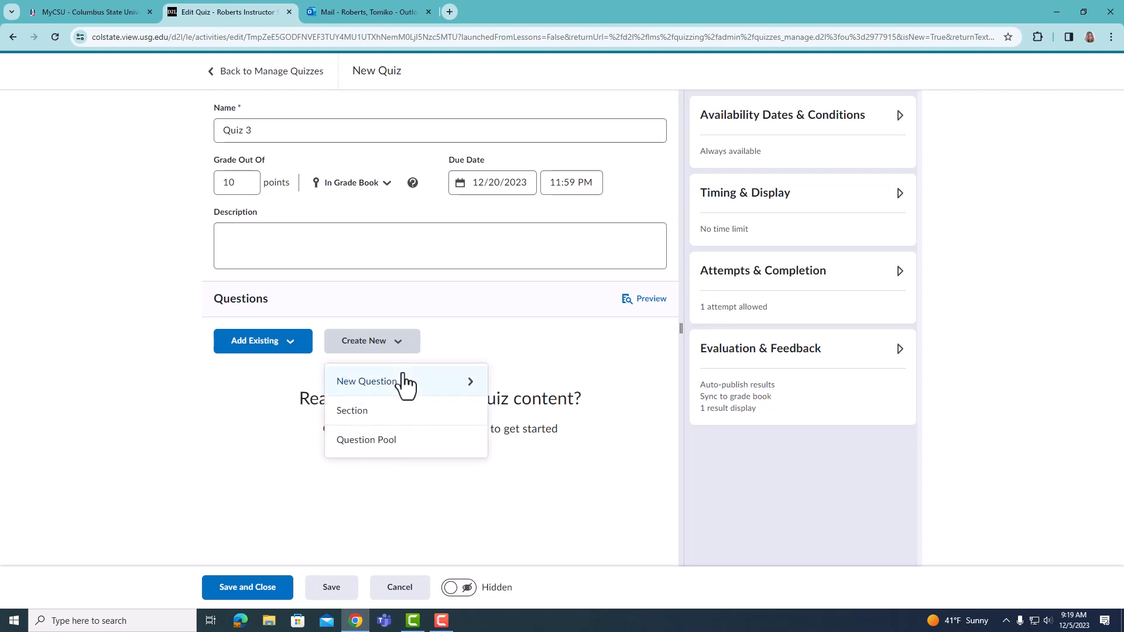
{"action": "left_click", "coordinate": [403, 380]}
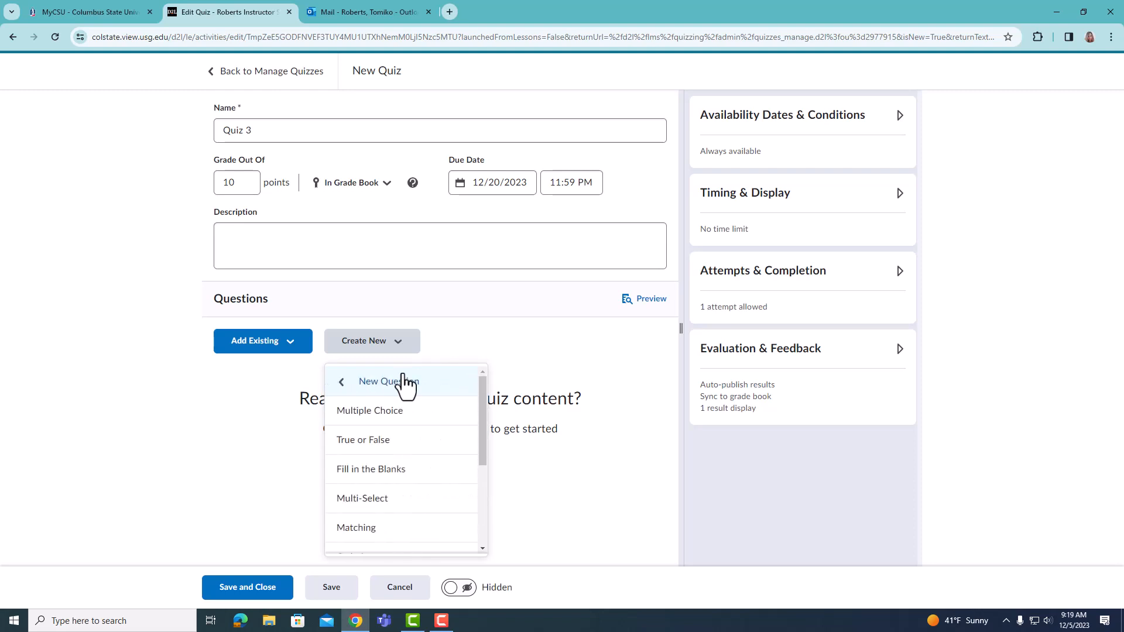
{"action": "left_click", "coordinate": [398, 413]}
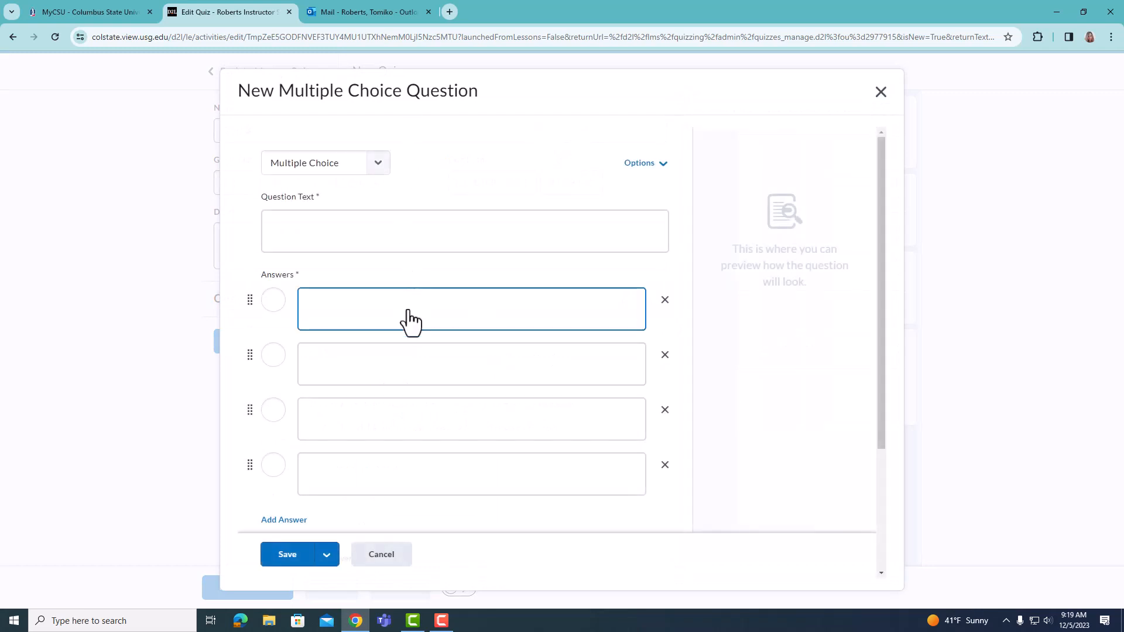
{"action": "left_click", "coordinate": [326, 555]}
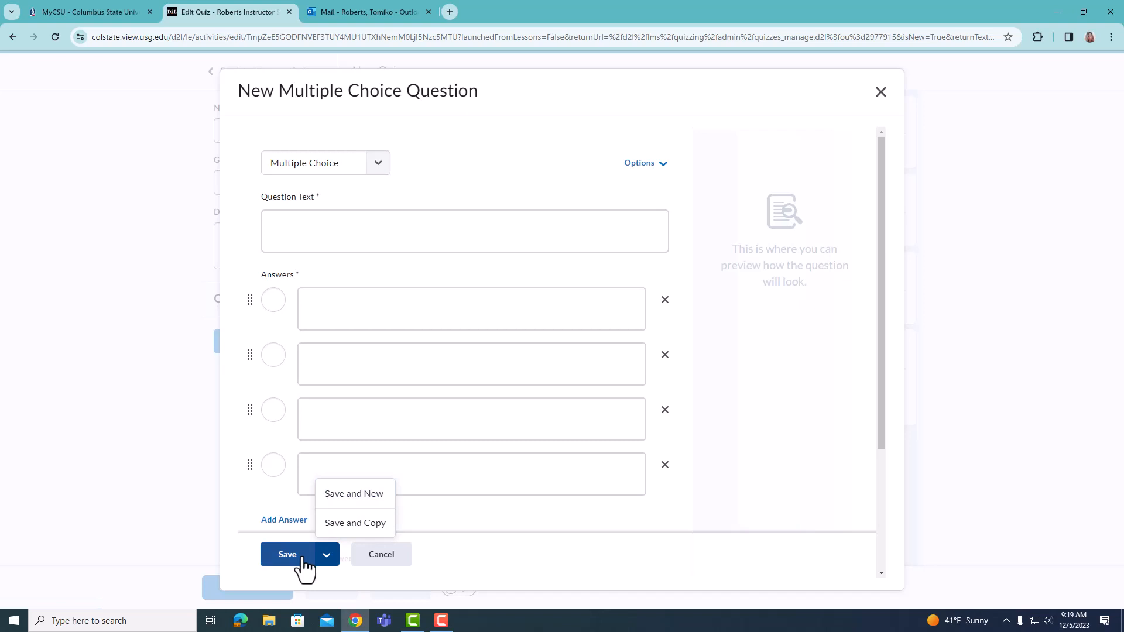
{"action": "left_click", "coordinate": [382, 556]}
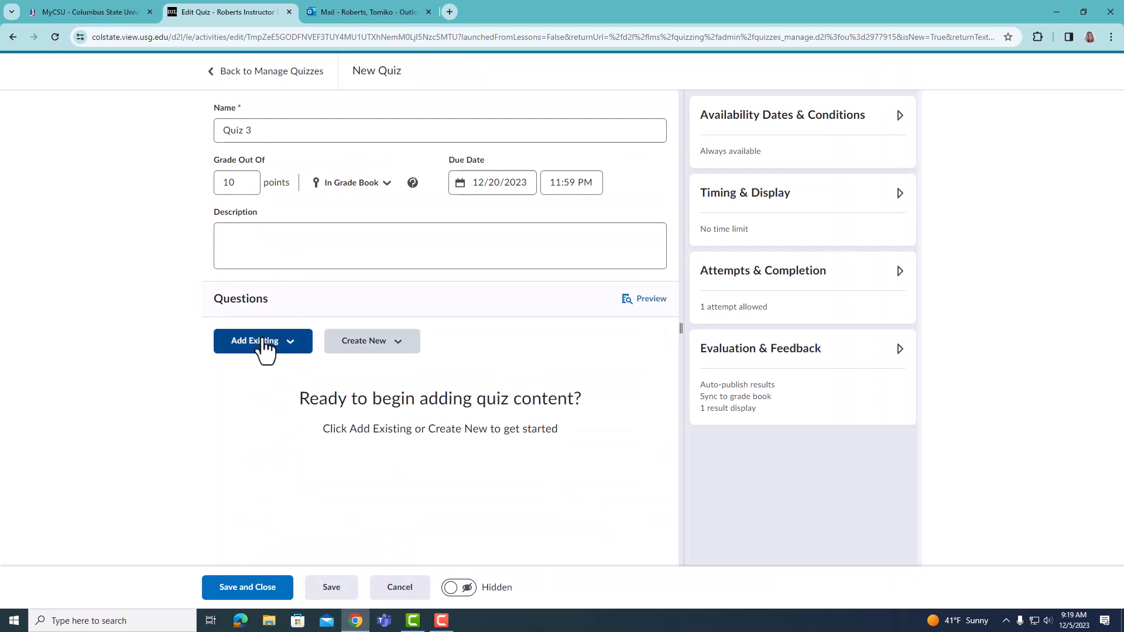
Step: Review the file upload and question library options for adding existing questions, without importing anything
{"action": "left_click", "coordinate": [287, 350]}
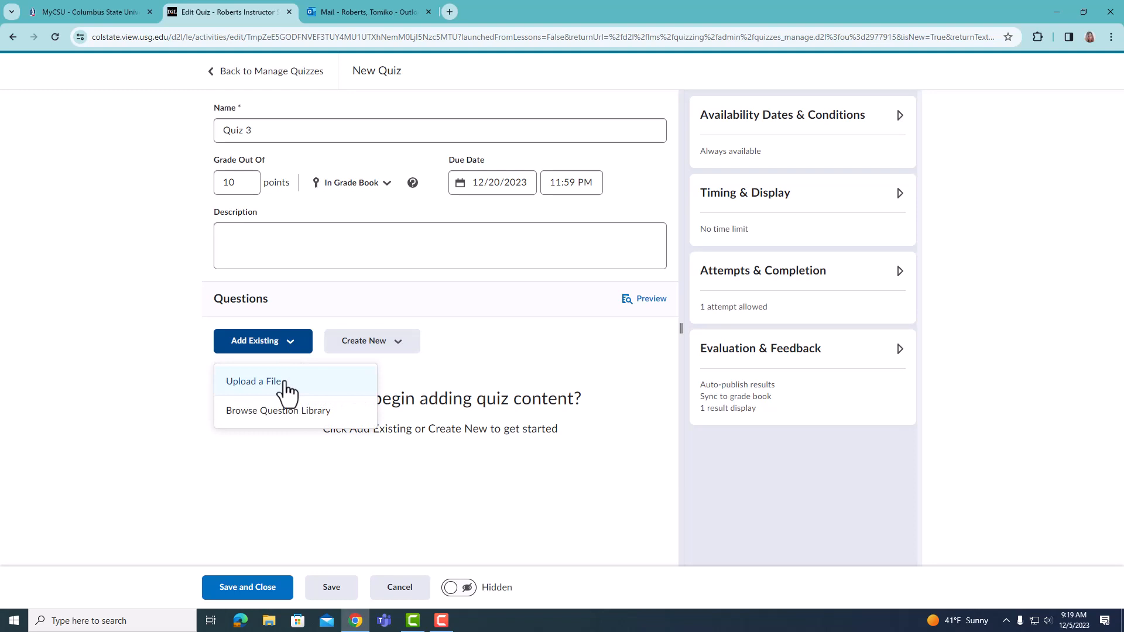
{"action": "left_click", "coordinate": [285, 384]}
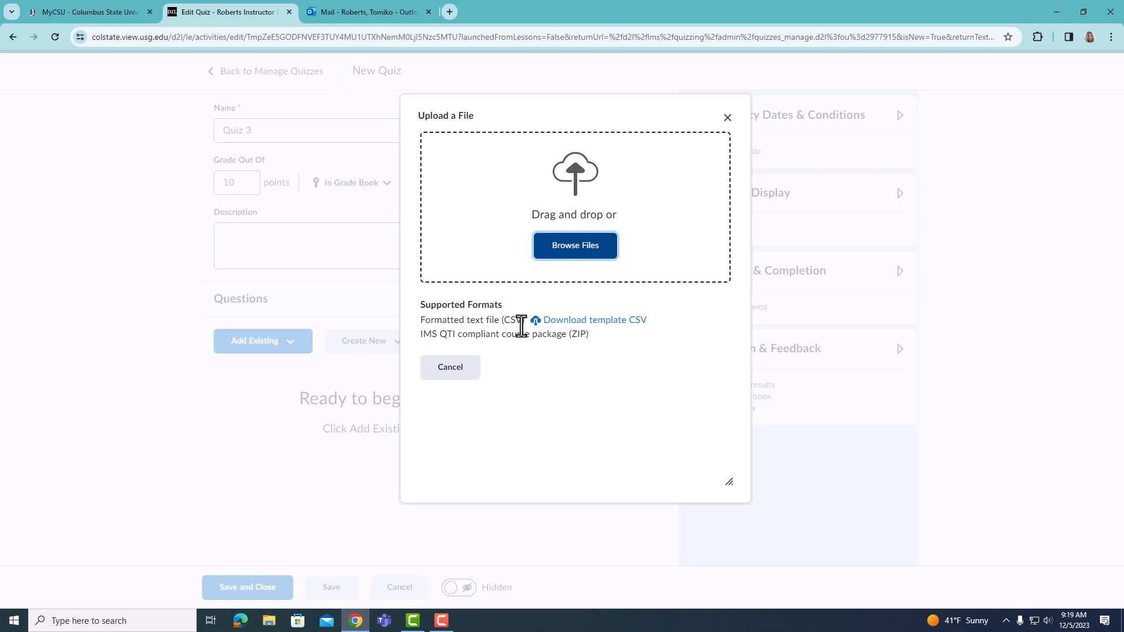
{"action": "left_click", "coordinate": [471, 375]}
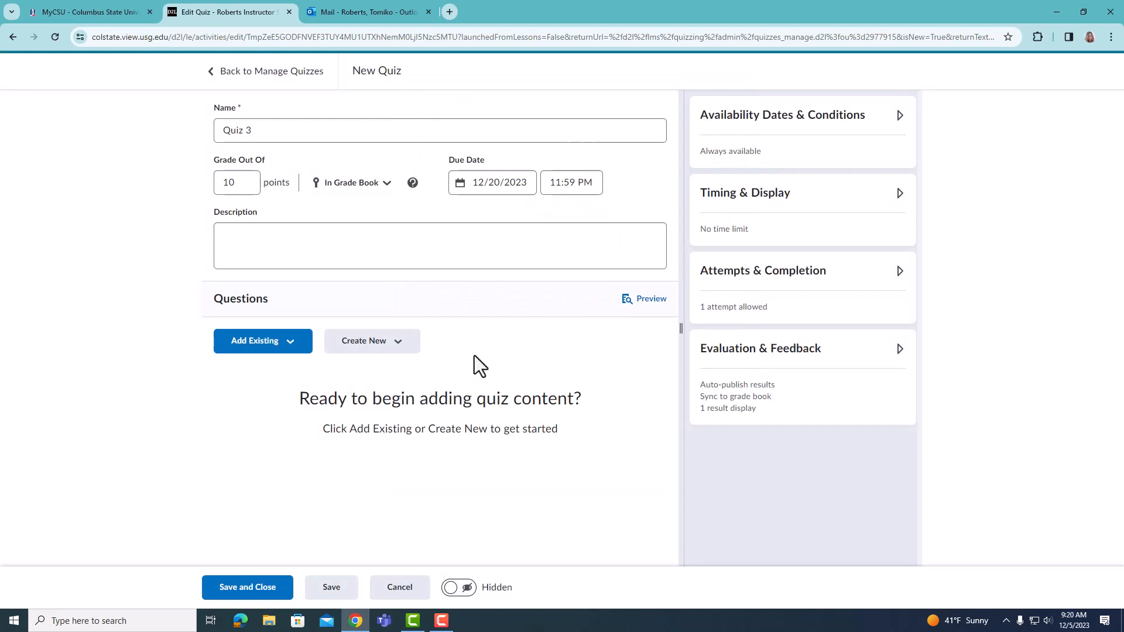
{"action": "left_click", "coordinate": [296, 347]}
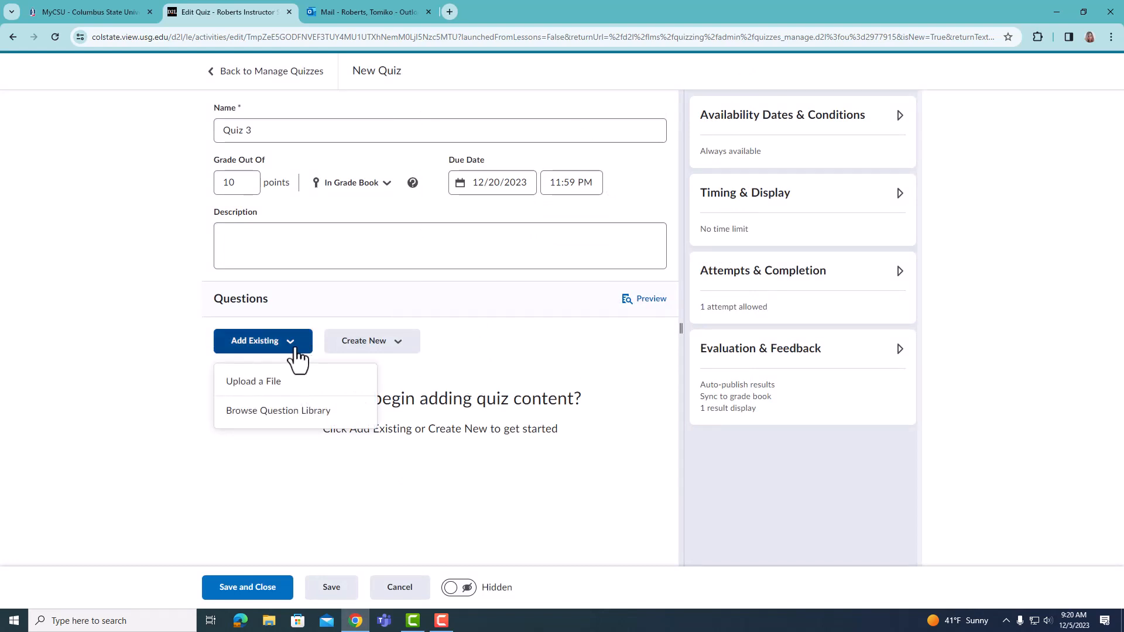
{"action": "left_click", "coordinate": [301, 412]}
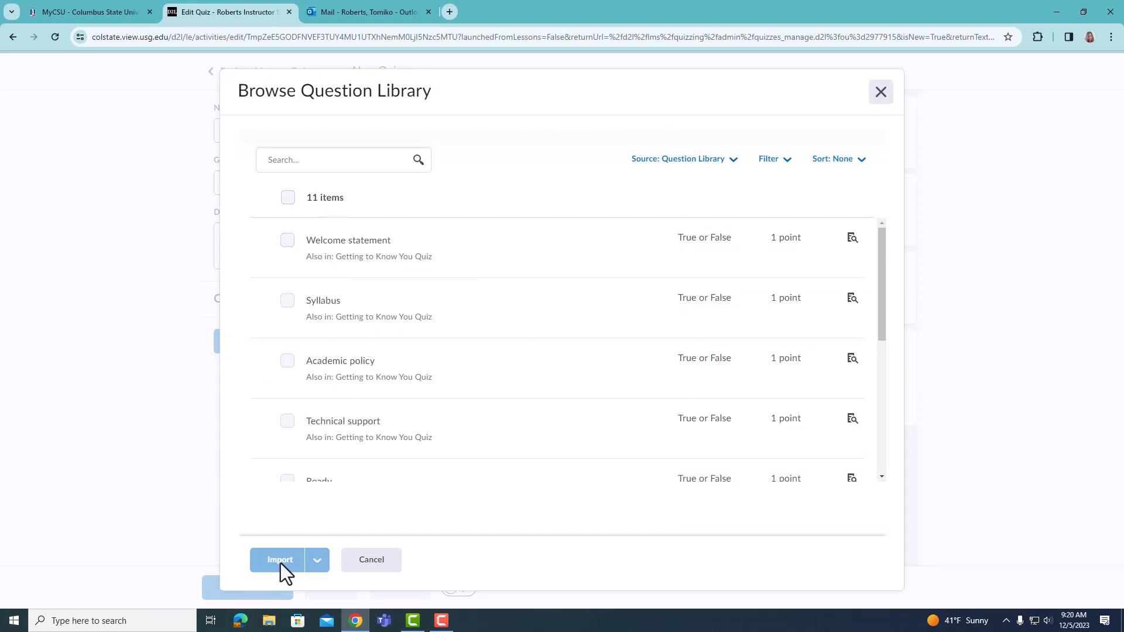
{"action": "left_click", "coordinate": [385, 567]}
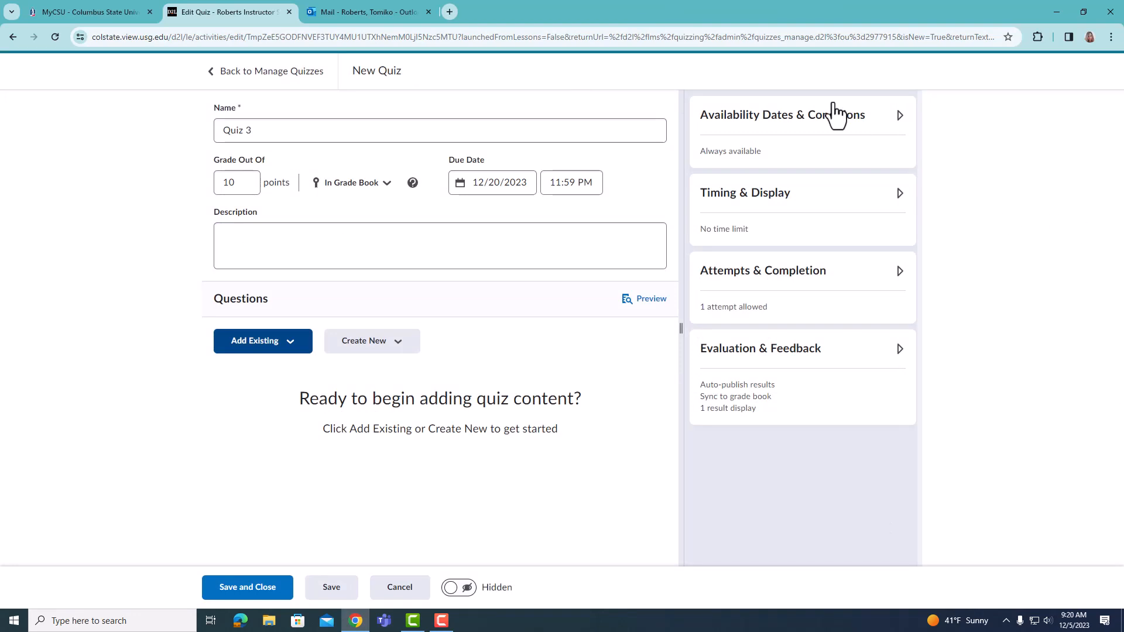
Step: Review the quiz's availability and special access settings, including the override time limit option for users, and leave special access without saving
{"action": "left_click", "coordinate": [820, 125]}
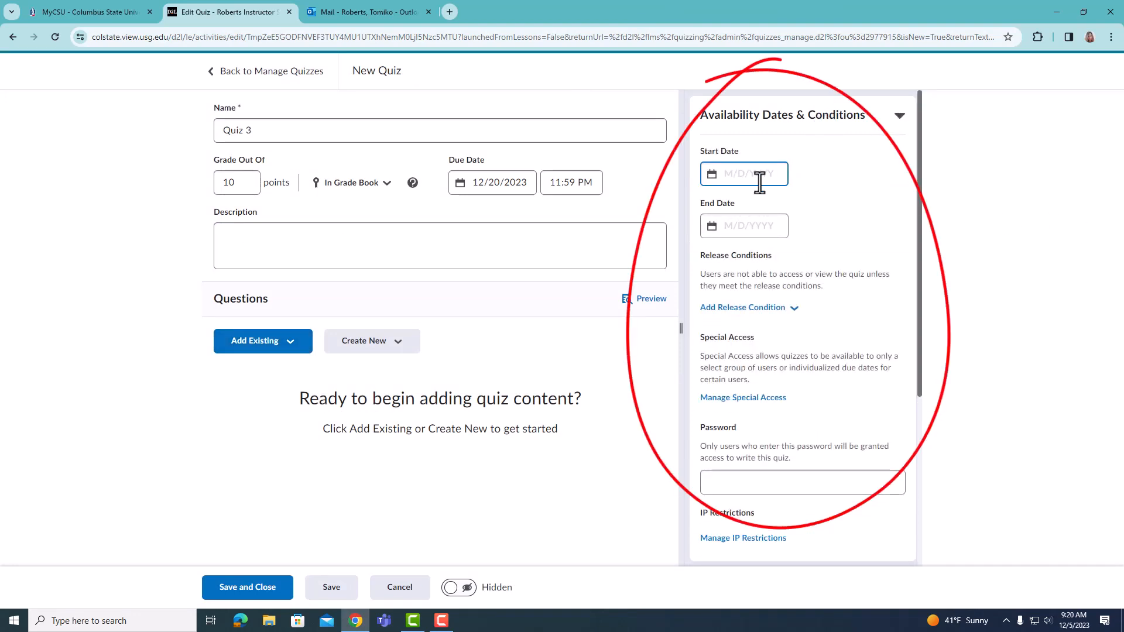
{"action": "left_click", "coordinate": [752, 229]}
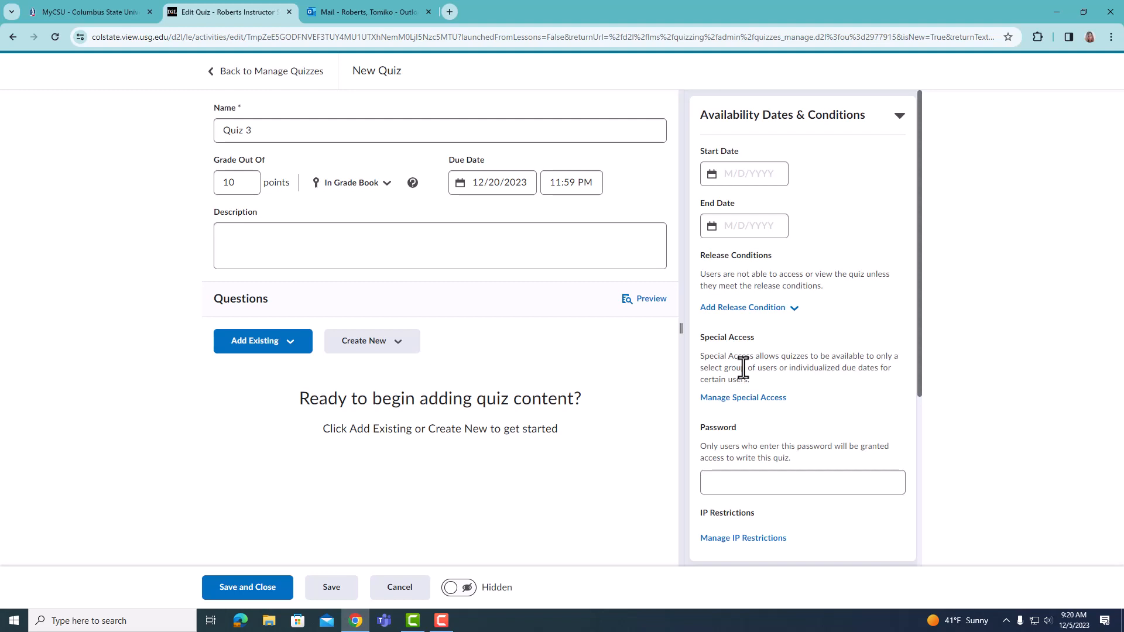
{"action": "left_click", "coordinate": [743, 398]}
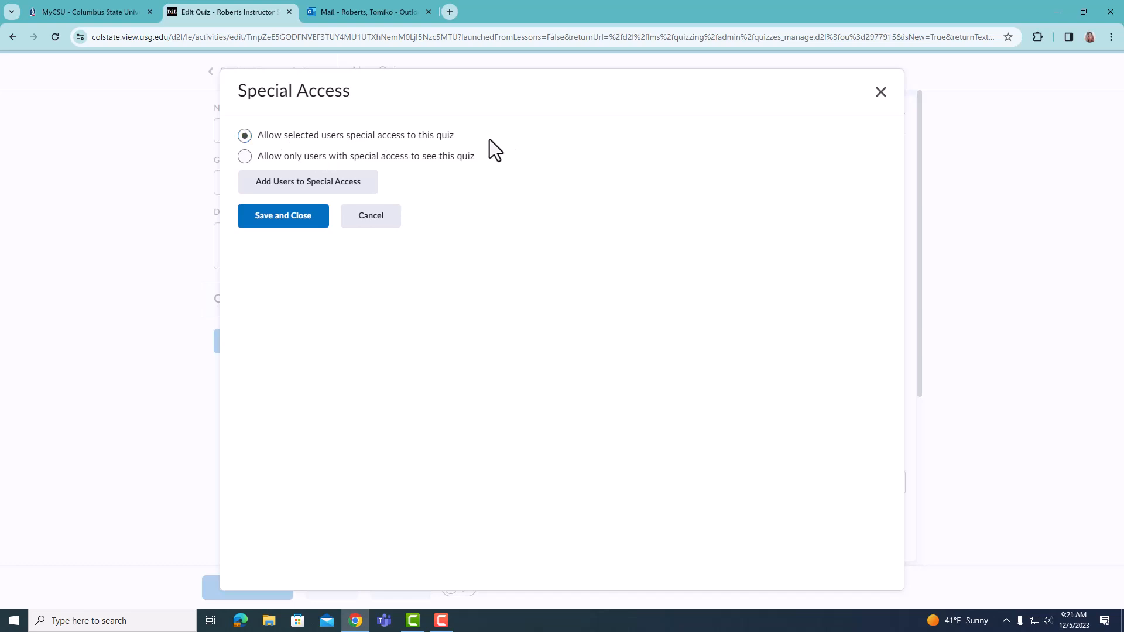
{"action": "left_click", "coordinate": [354, 188]}
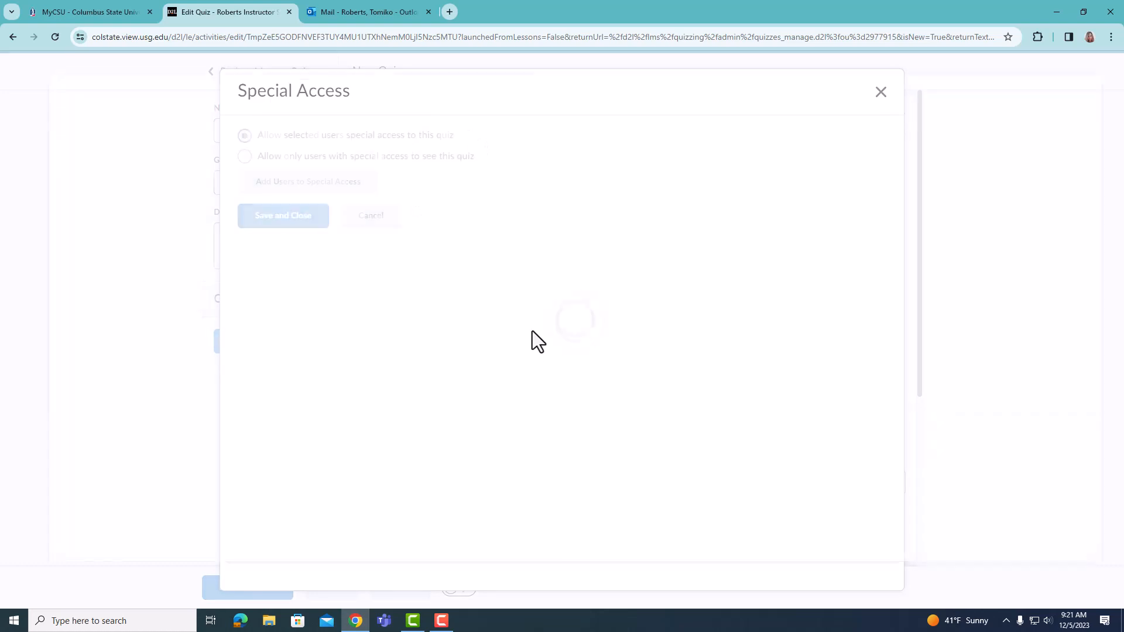
{"action": "scroll", "coordinate": [133, 496], "scroll_direction": "down", "scroll_amount": 10}
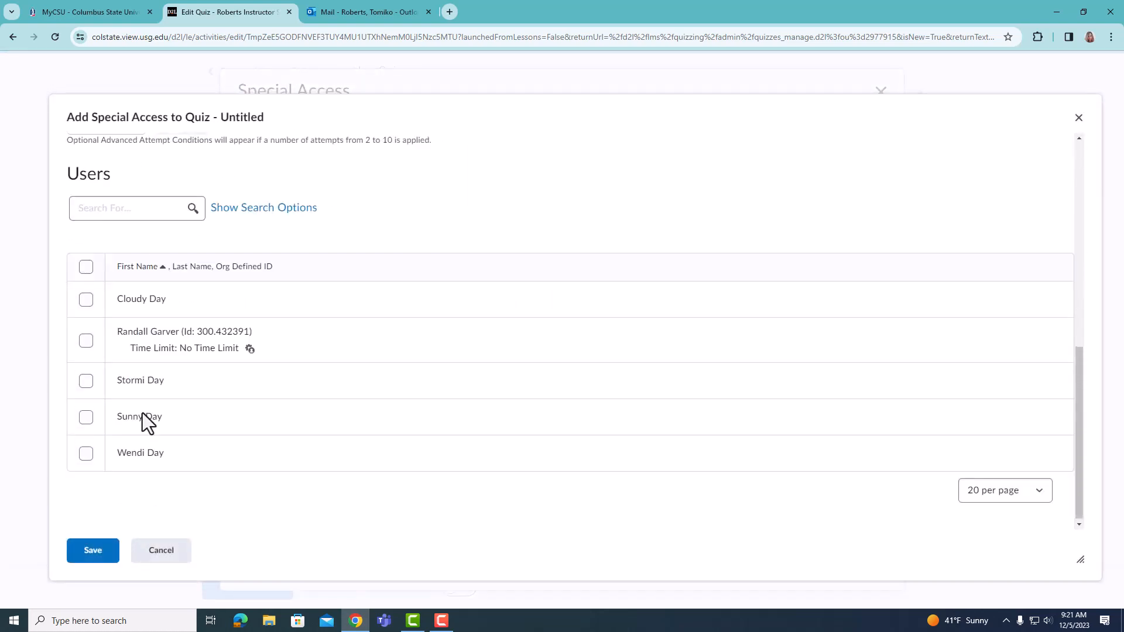
{"action": "scroll", "coordinate": [120, 426], "scroll_direction": "up", "scroll_amount": 4}
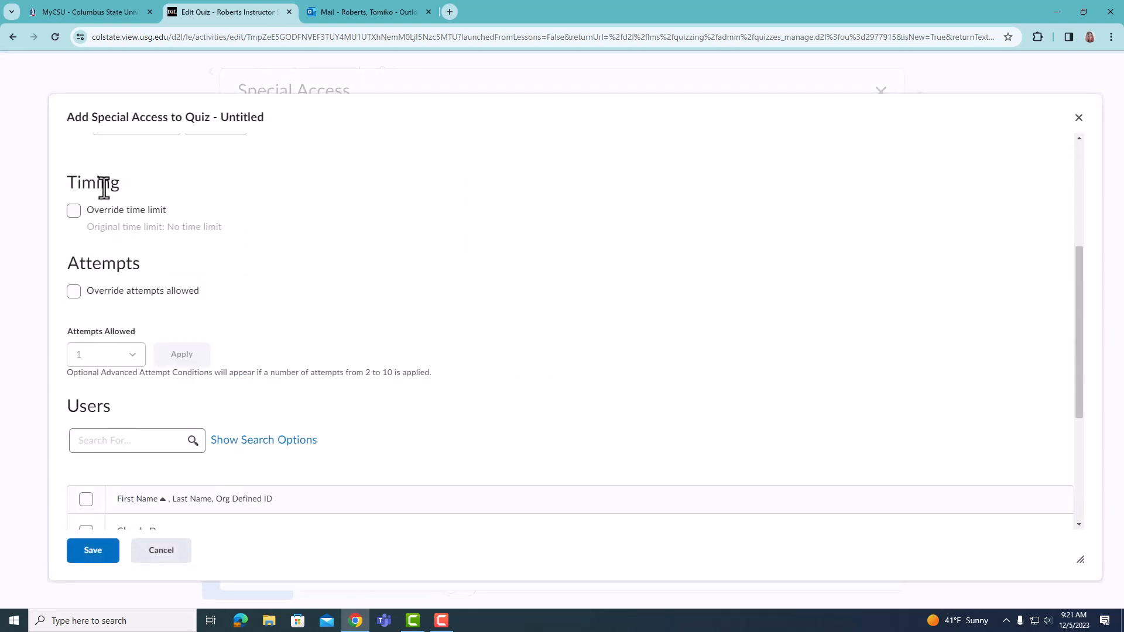
{"action": "left_click", "coordinate": [73, 214]}
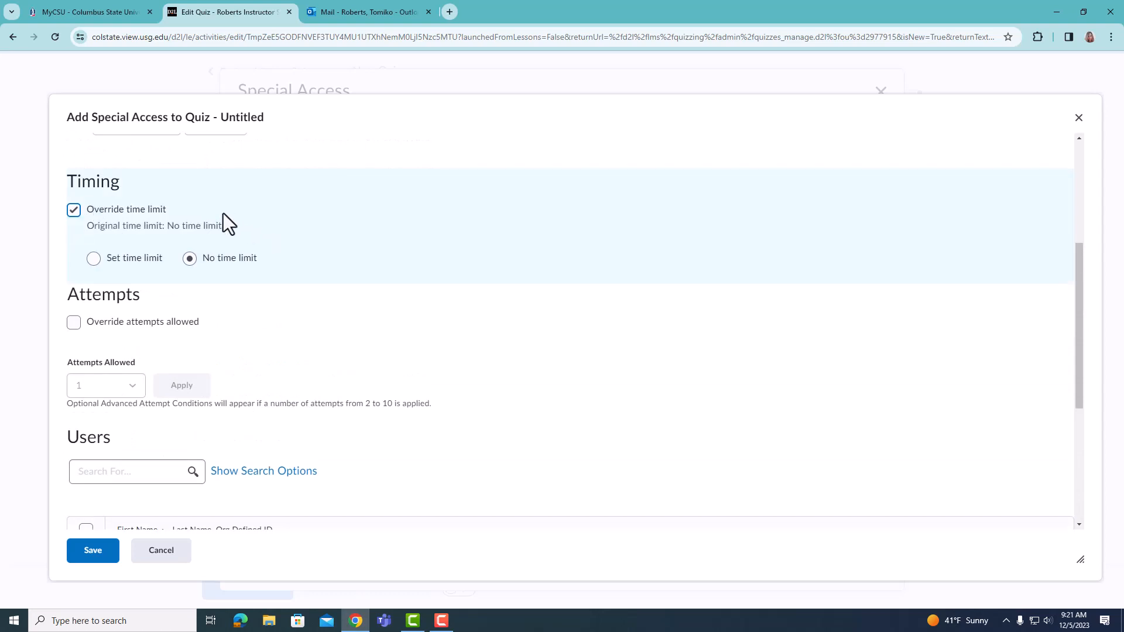
{"action": "left_click", "coordinate": [164, 553]}
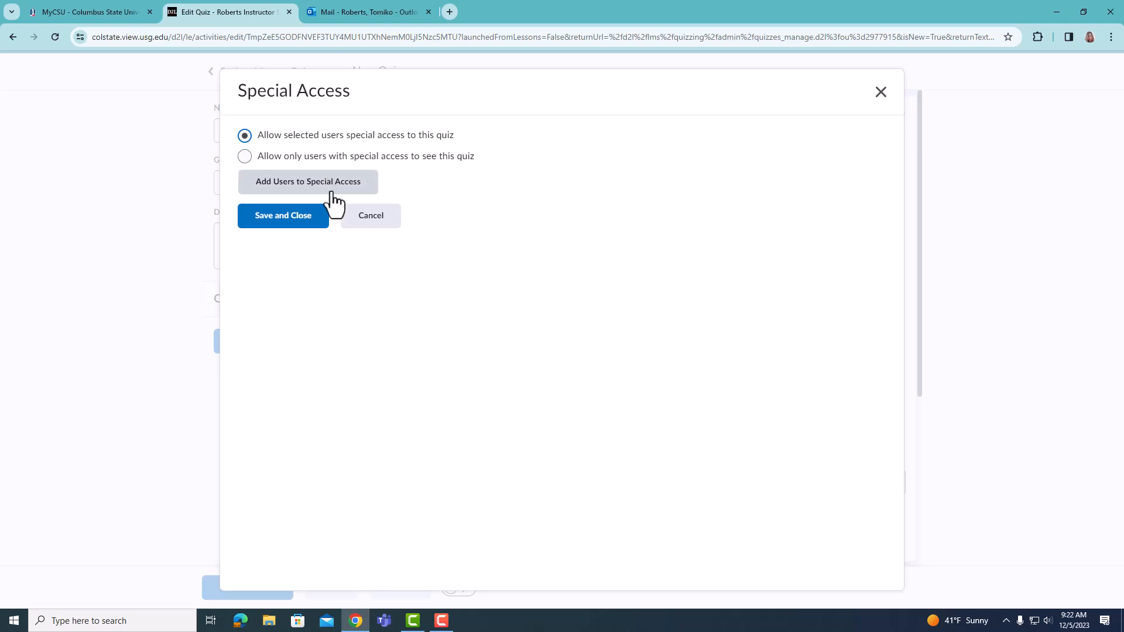
{"action": "left_click", "coordinate": [370, 222]}
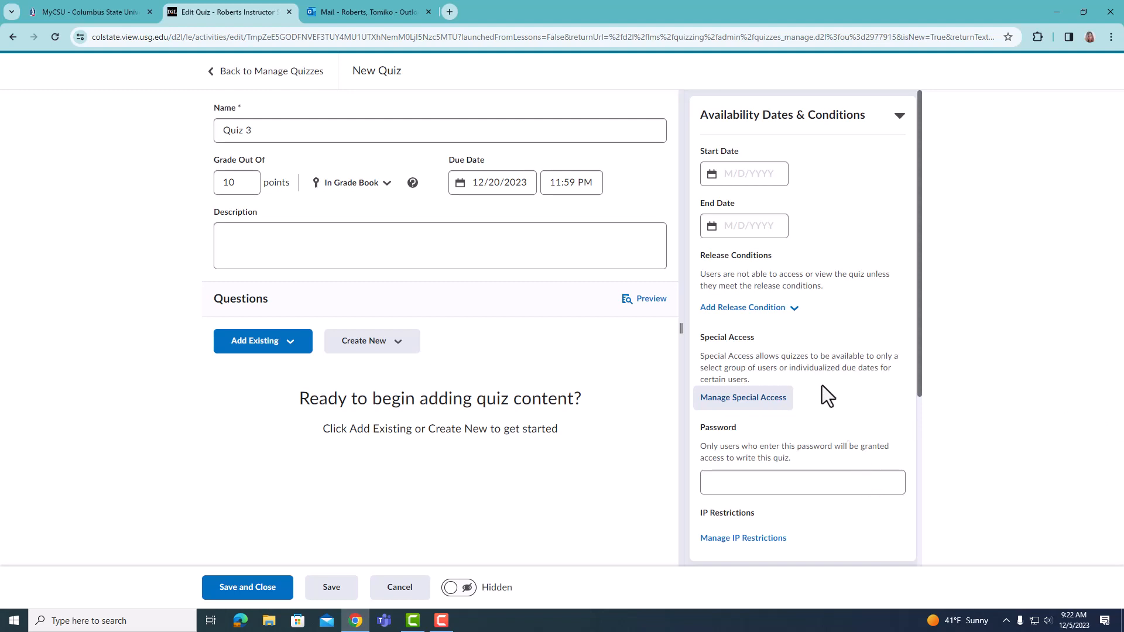
Step: Enable a 120-minute time limit for the quiz and review its paging, shuffle, display, and header and footer options
{"action": "scroll", "coordinate": [822, 386], "scroll_direction": "down", "scroll_amount": 5}
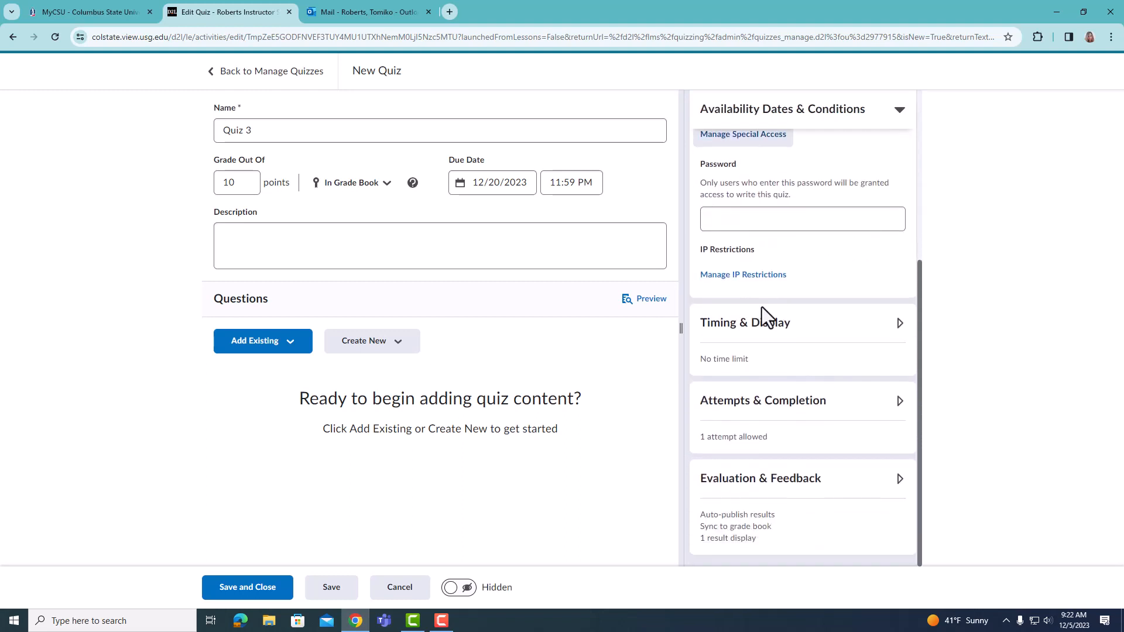
{"action": "left_click", "coordinate": [758, 330]}
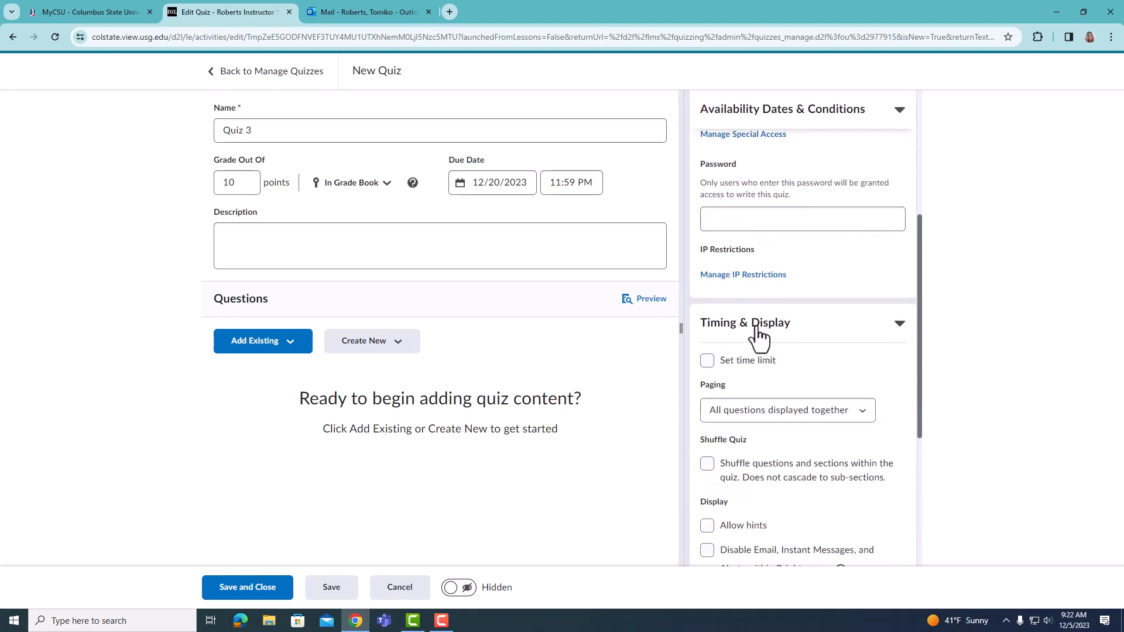
{"action": "scroll", "coordinate": [802, 349], "scroll_direction": "down", "scroll_amount": 2}
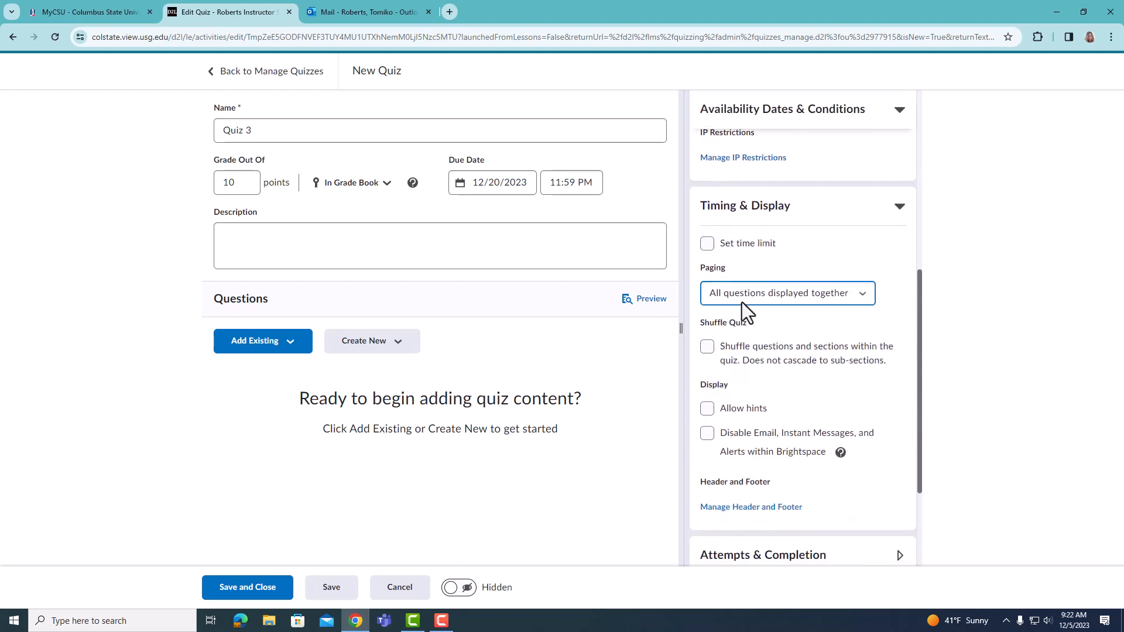
{"action": "left_click", "coordinate": [709, 242]}
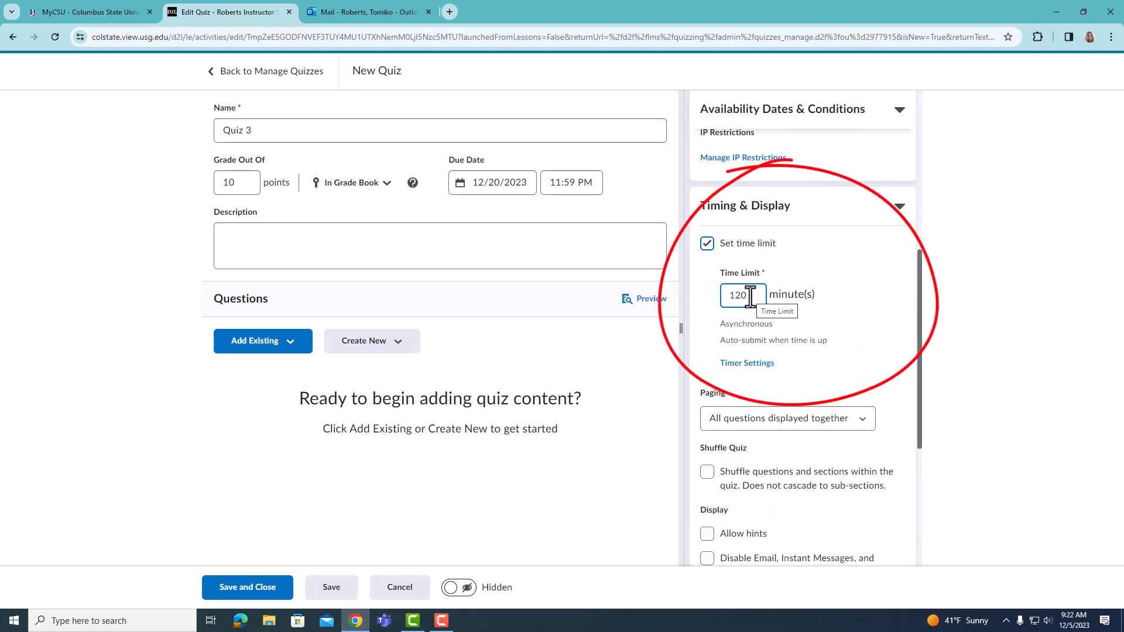
{"action": "scroll", "coordinate": [808, 386], "scroll_direction": "down", "scroll_amount": 2}
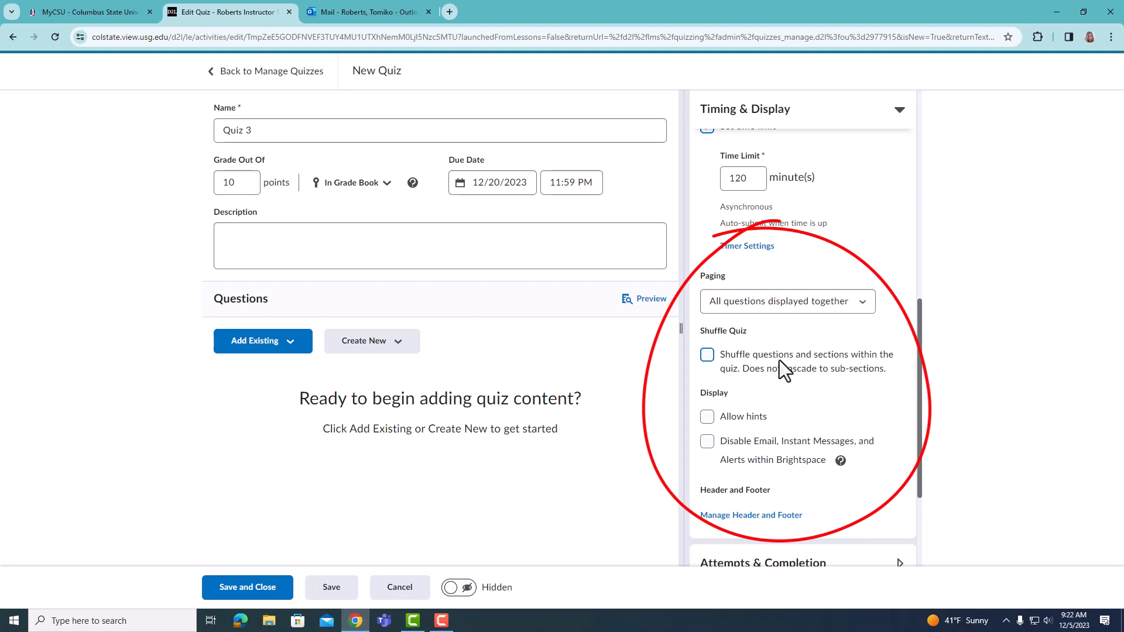
{"action": "scroll", "coordinate": [778, 360], "scroll_direction": "down", "scroll_amount": 2}
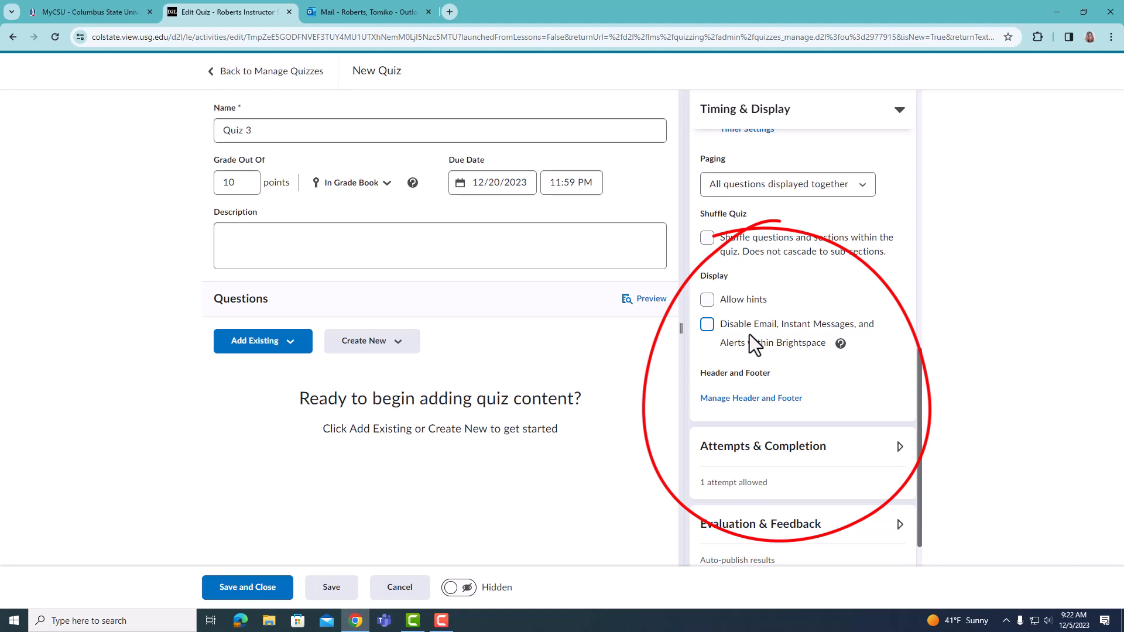
{"action": "scroll", "coordinate": [749, 351], "scroll_direction": "down", "scroll_amount": 1}
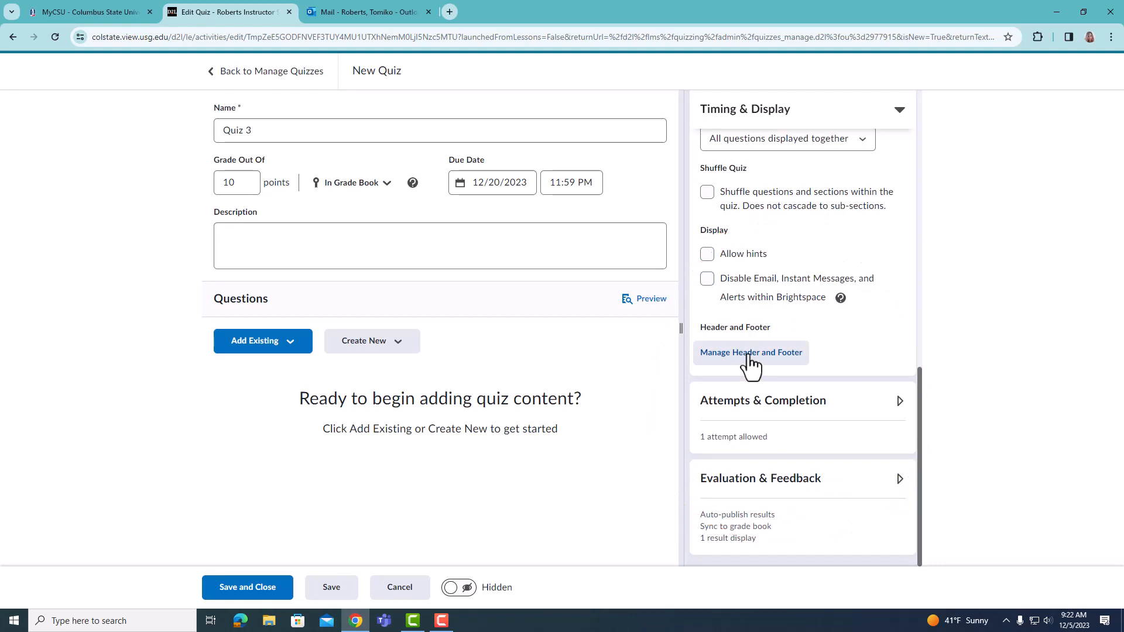
Step: Review the quiz's attempts and completion settings, including the category choices, and place the cursor in the notification email field
{"action": "left_click", "coordinate": [755, 417]}
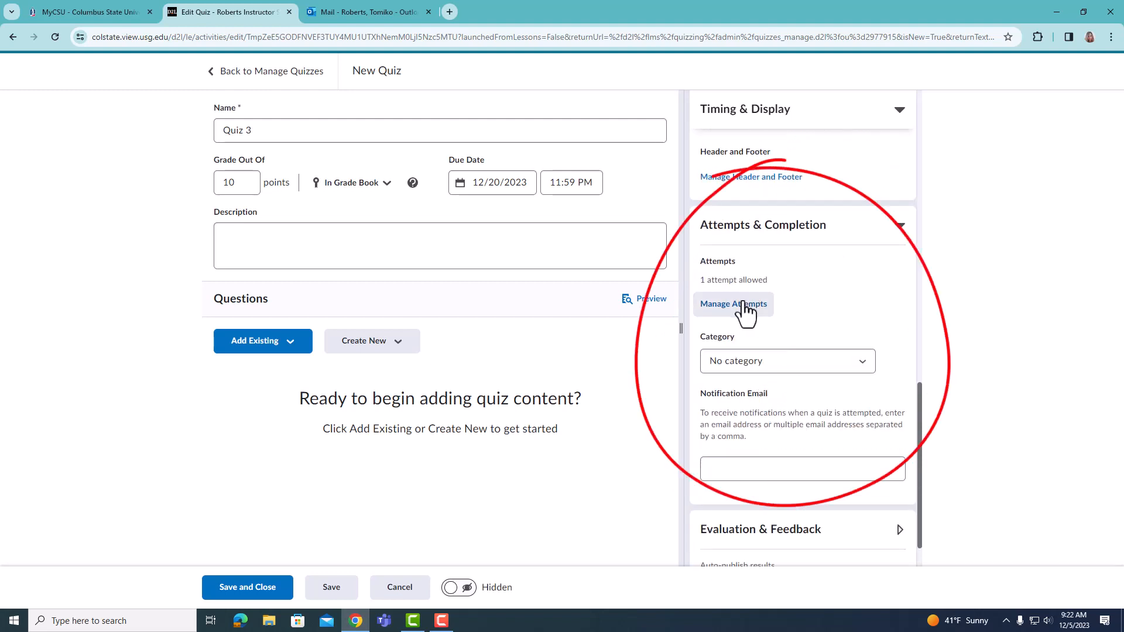
{"action": "scroll", "coordinate": [787, 304], "scroll_direction": "down", "scroll_amount": 1}
{"action": "left_click", "coordinate": [802, 307]}
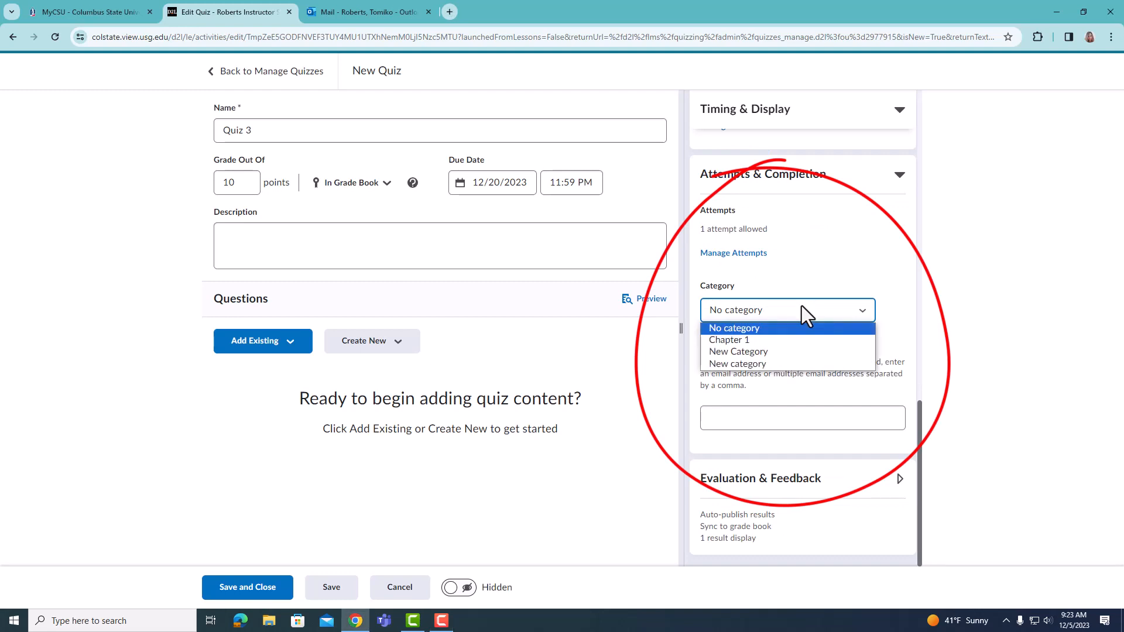
{"action": "left_click", "coordinate": [886, 395]}
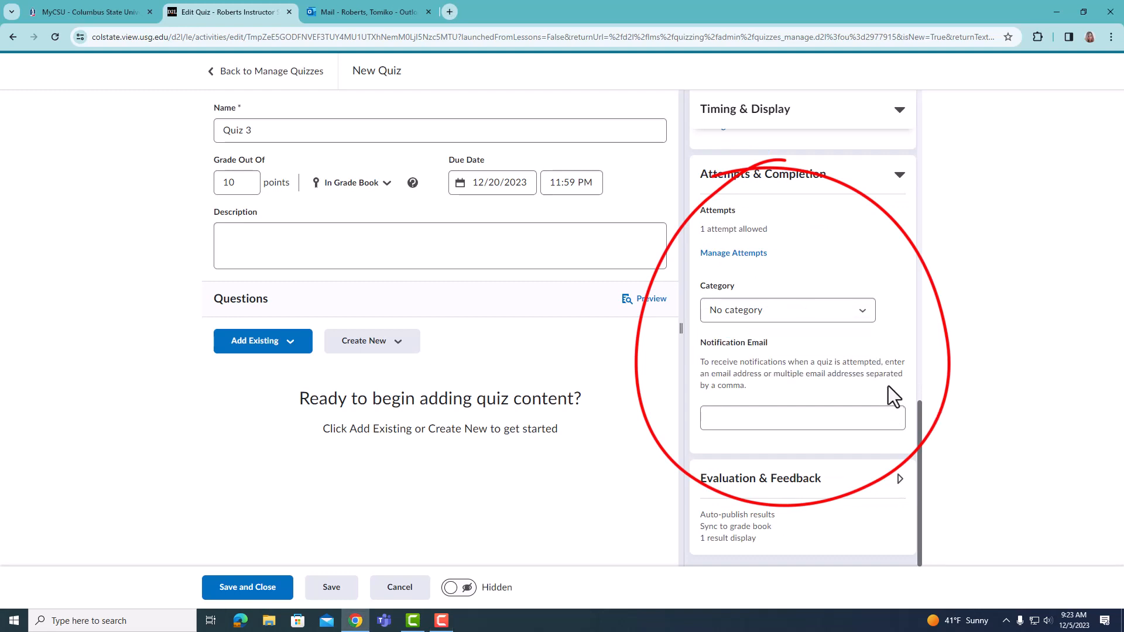
{"action": "left_click", "coordinate": [857, 418]}
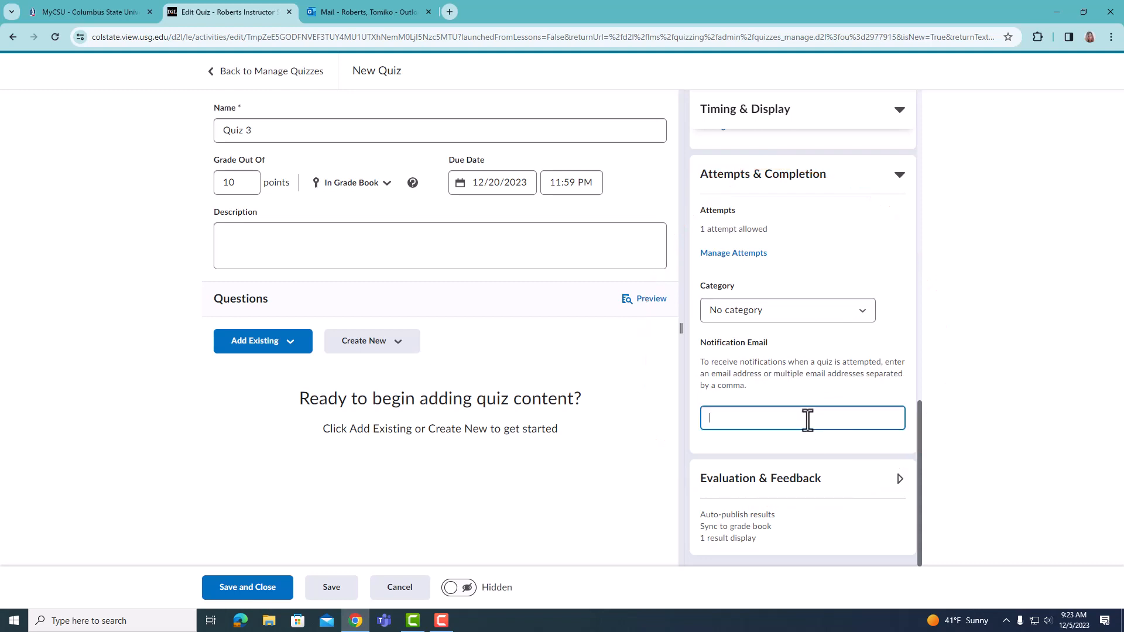
Step: Review the evaluation and feedback settings, including which questions and answers can be displayed to learners, without choosing another option
{"action": "left_click", "coordinate": [773, 498]}
{"action": "scroll", "coordinate": [784, 443], "scroll_direction": "down", "scroll_amount": 4}
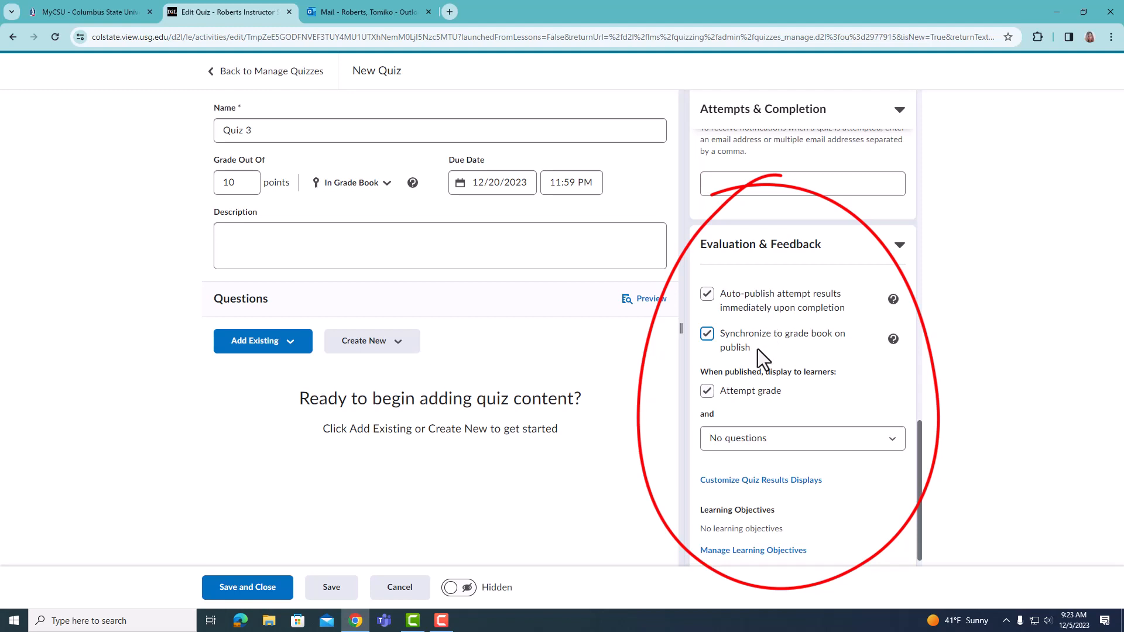
{"action": "scroll", "coordinate": [755, 352], "scroll_direction": "down", "scroll_amount": 1}
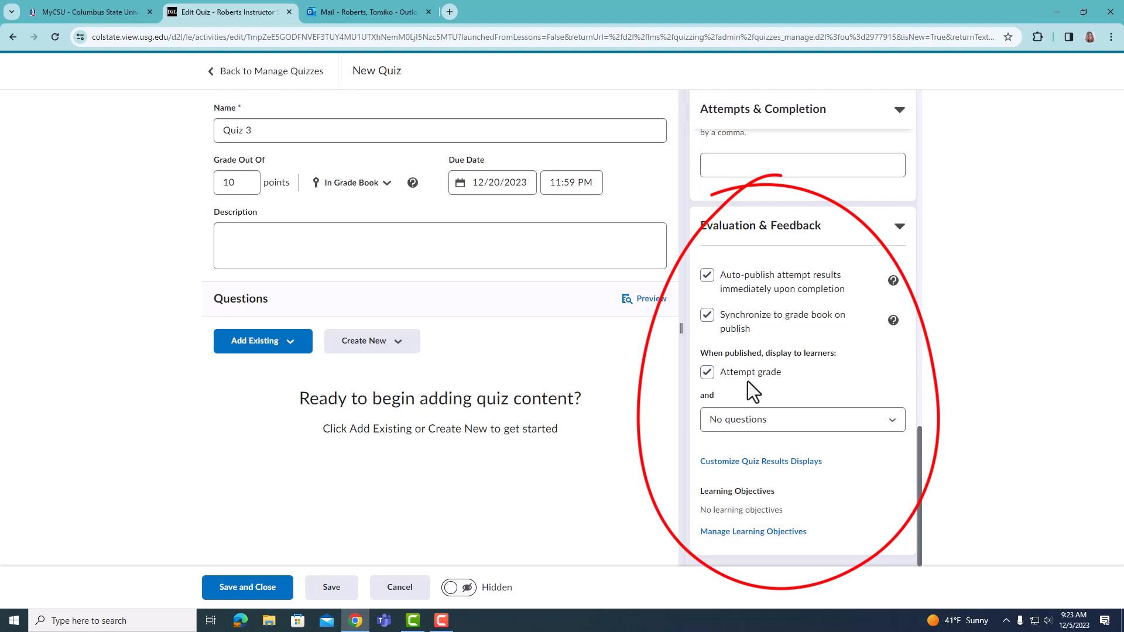
{"action": "left_click", "coordinate": [747, 419]}
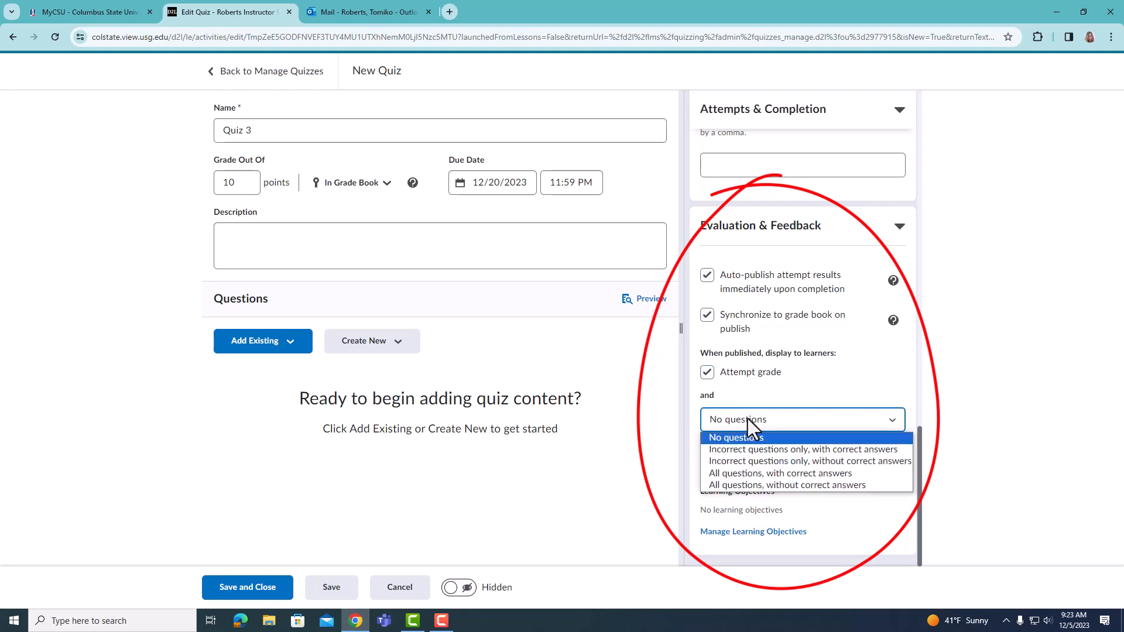
{"action": "left_click", "coordinate": [807, 408]}
{"action": "left_click", "coordinate": [785, 423]}
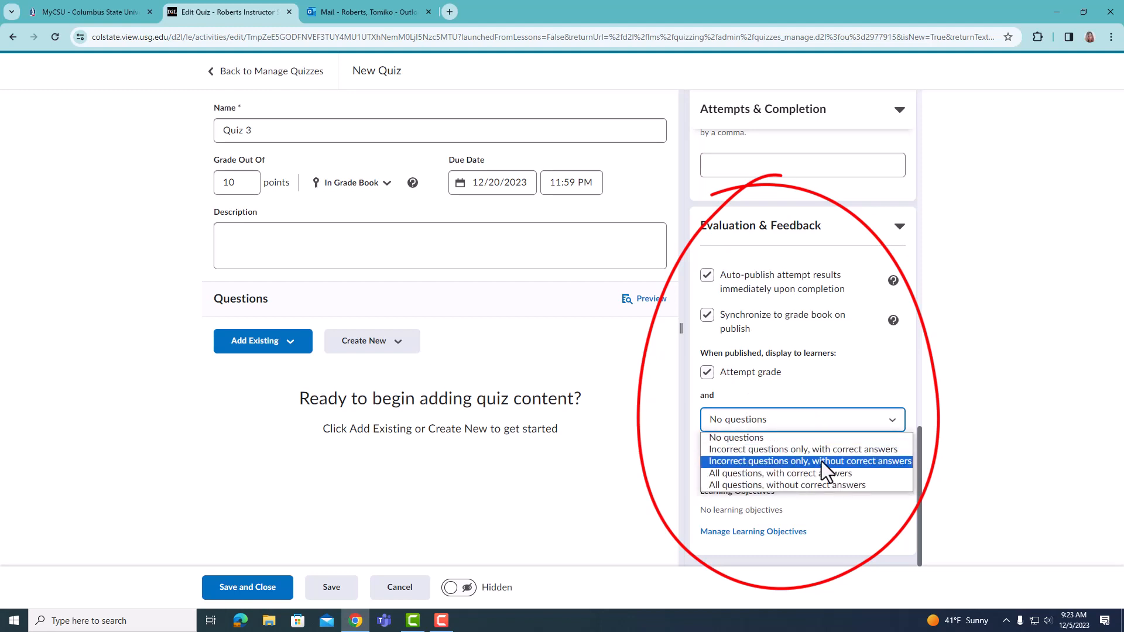
{"action": "left_click", "coordinate": [832, 515]}
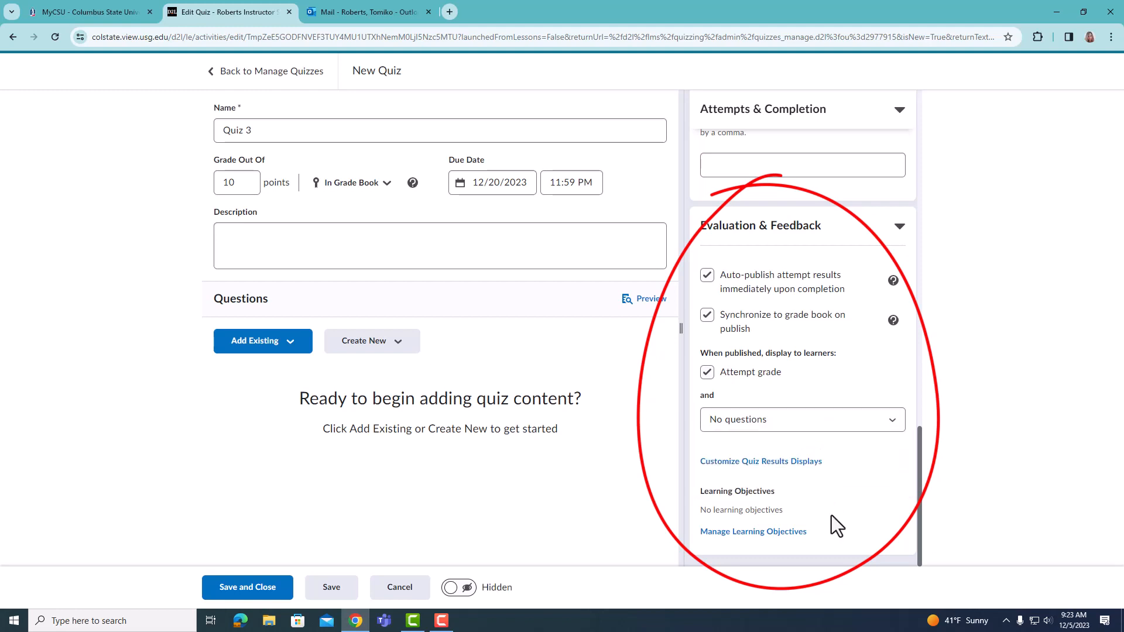
Step: Review the primary view's message, grade, question and statistics options in the quiz results display customization, and leave without applying changes
{"action": "left_click", "coordinate": [807, 465]}
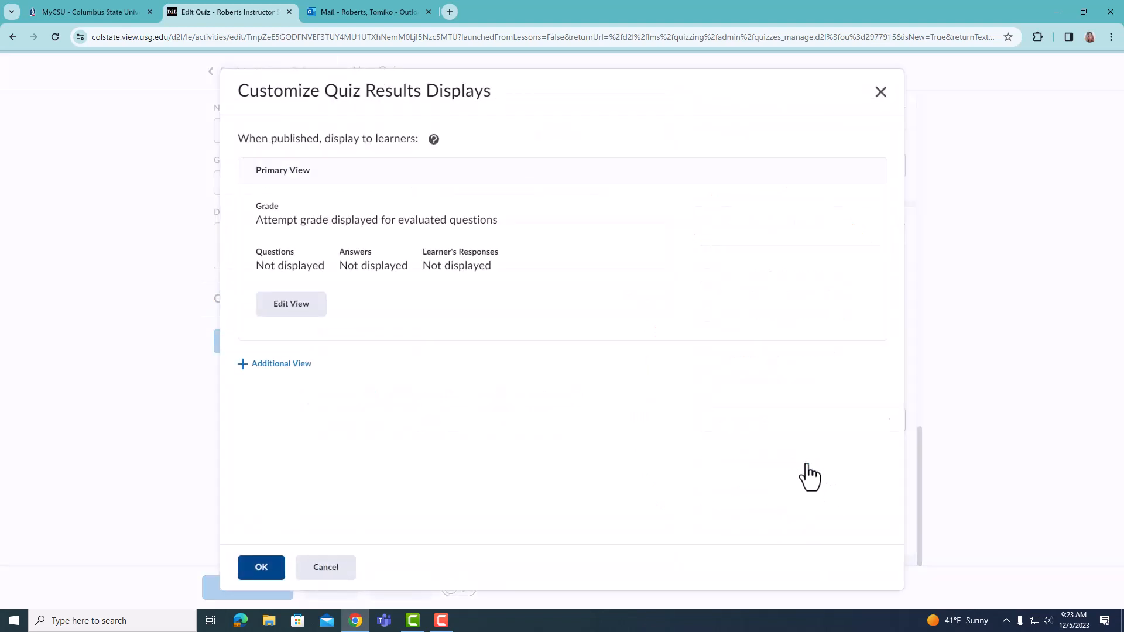
{"action": "left_click", "coordinate": [297, 312]}
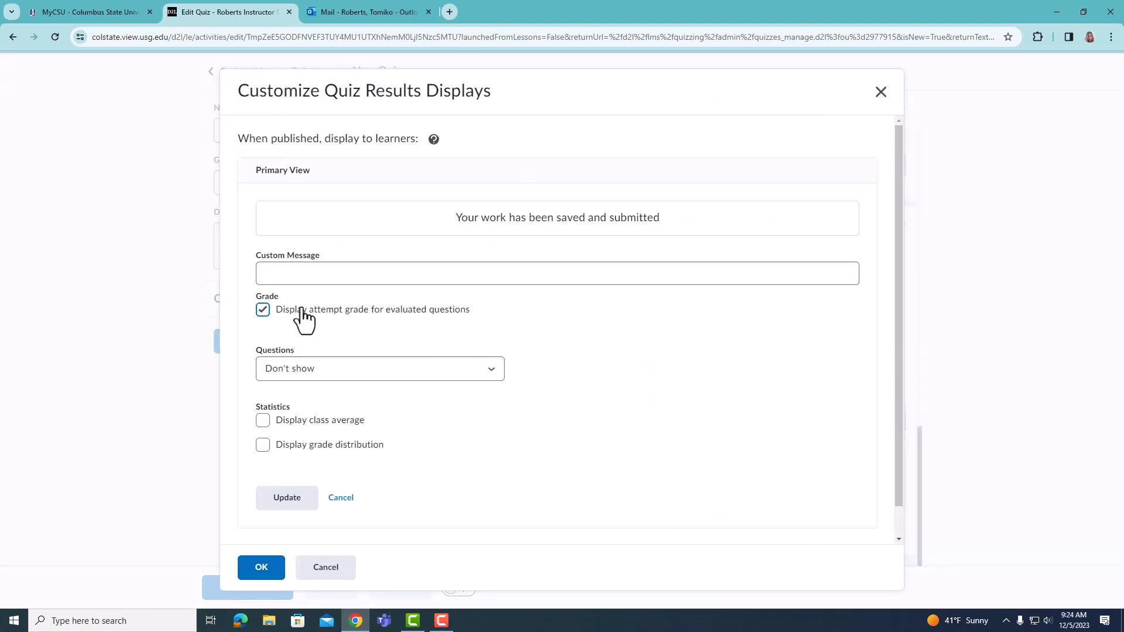
{"action": "left_click", "coordinate": [301, 275]}
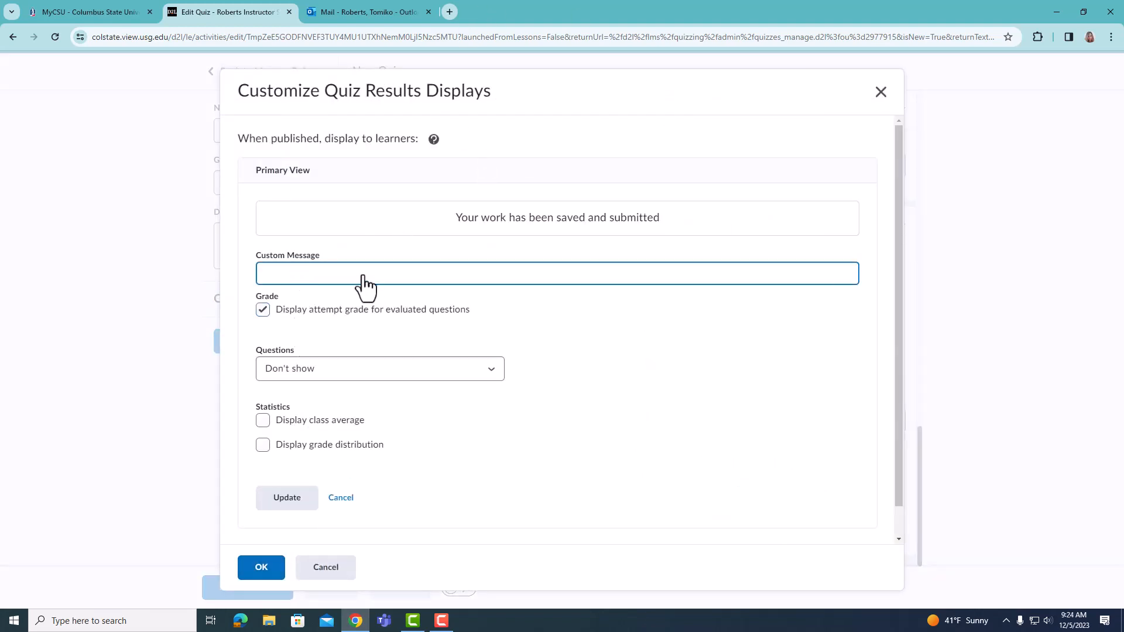
{"action": "left_click", "coordinate": [326, 567]}
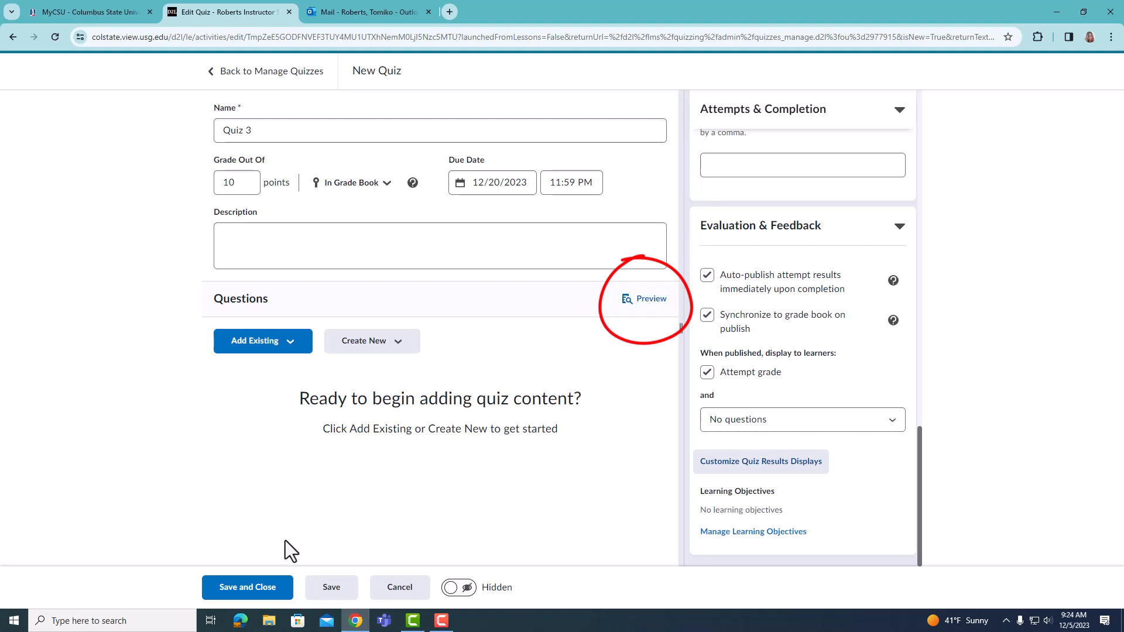
Step: Save Quiz 3 and close its editor
{"action": "left_click", "coordinate": [260, 588]}
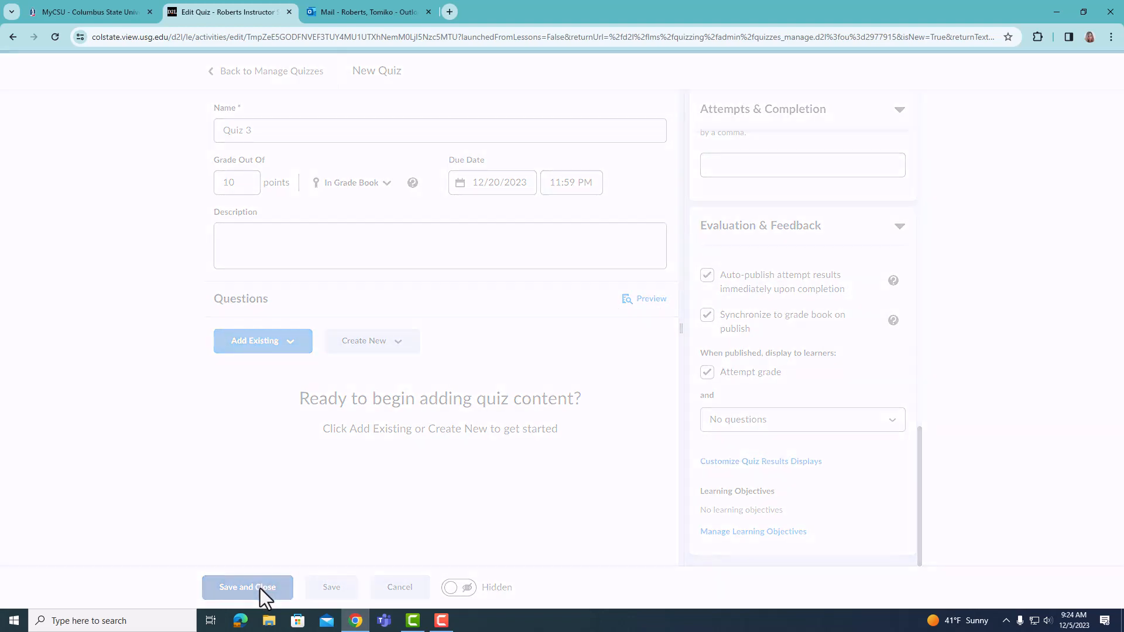